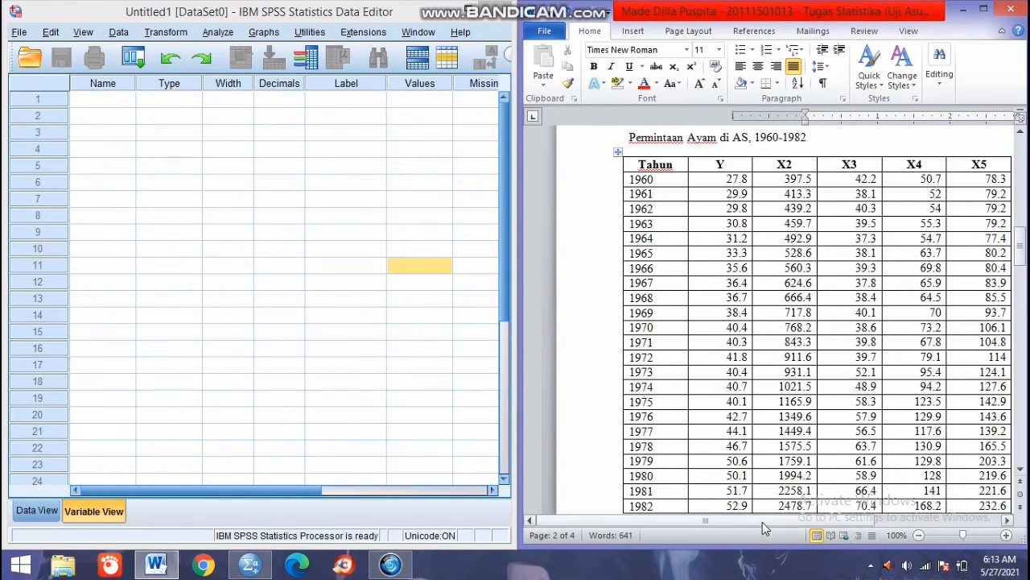
Define the first three variables as Tahun, Y and X2, following the table's column headings.
{"action": "left_click_drag", "start_coordinate": [762, 521], "coordinate": [806, 518]}
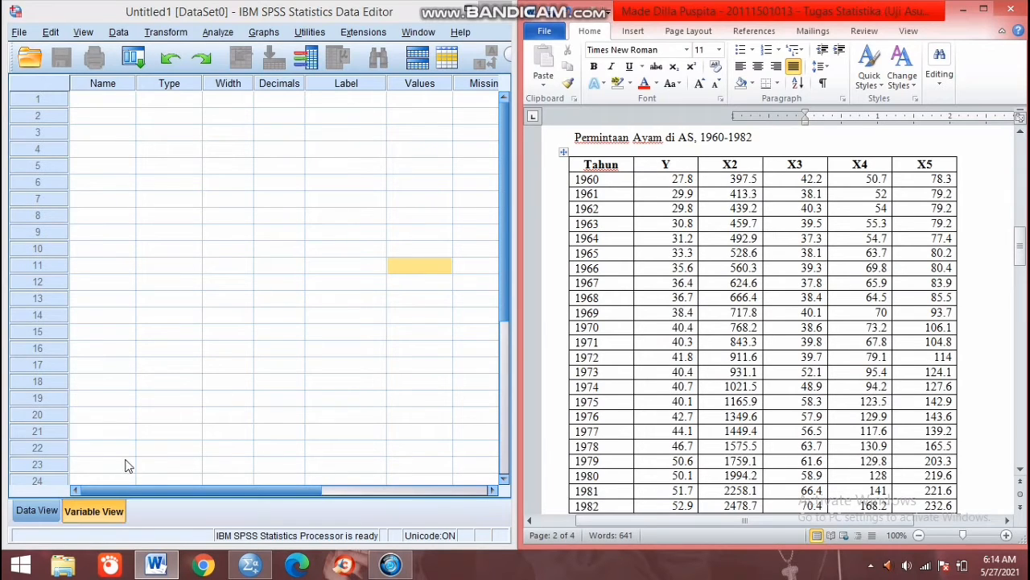
{"action": "left_click", "coordinate": [125, 103]}
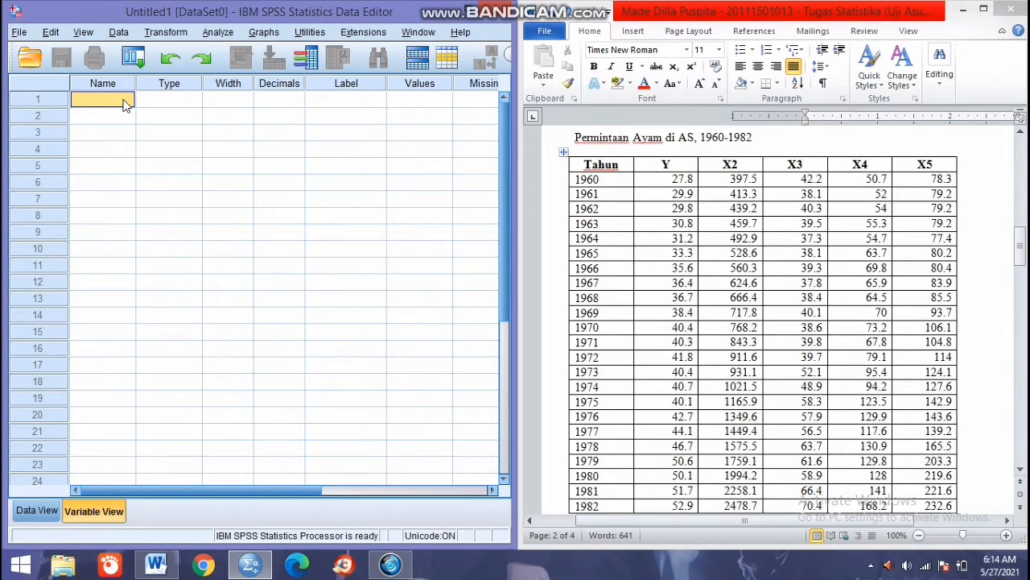
{"action": "type", "text": "Tahun"}
{"action": "key", "text": "Return"}
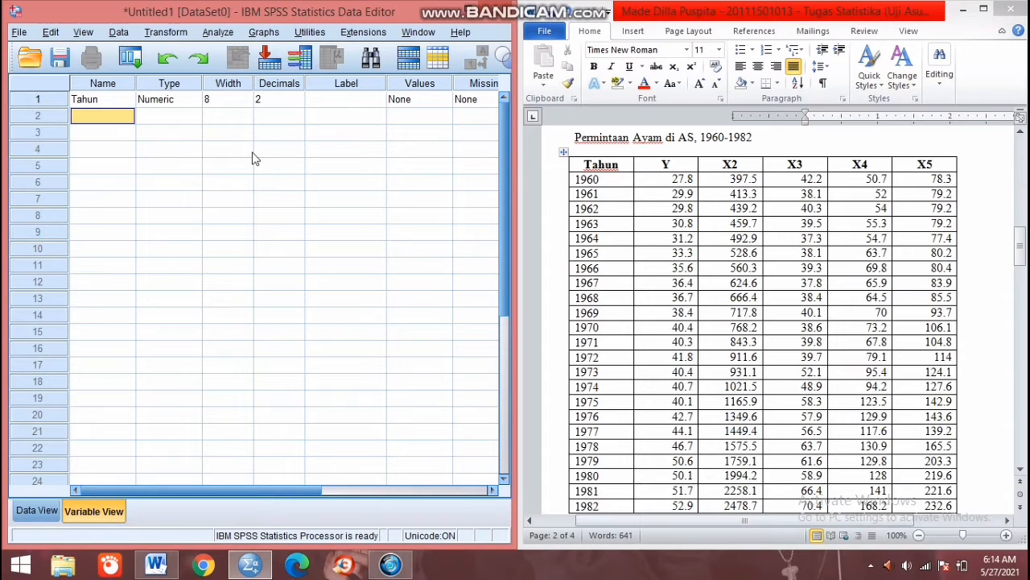
{"action": "type", "text": "Y"}
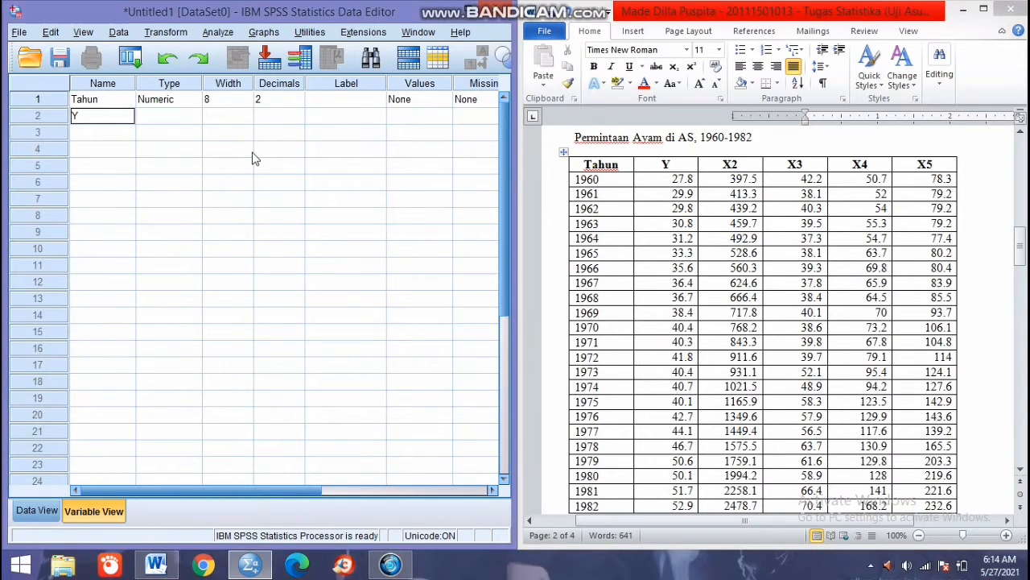
{"action": "key", "text": "Return"}
{"action": "type", "text": "X"}
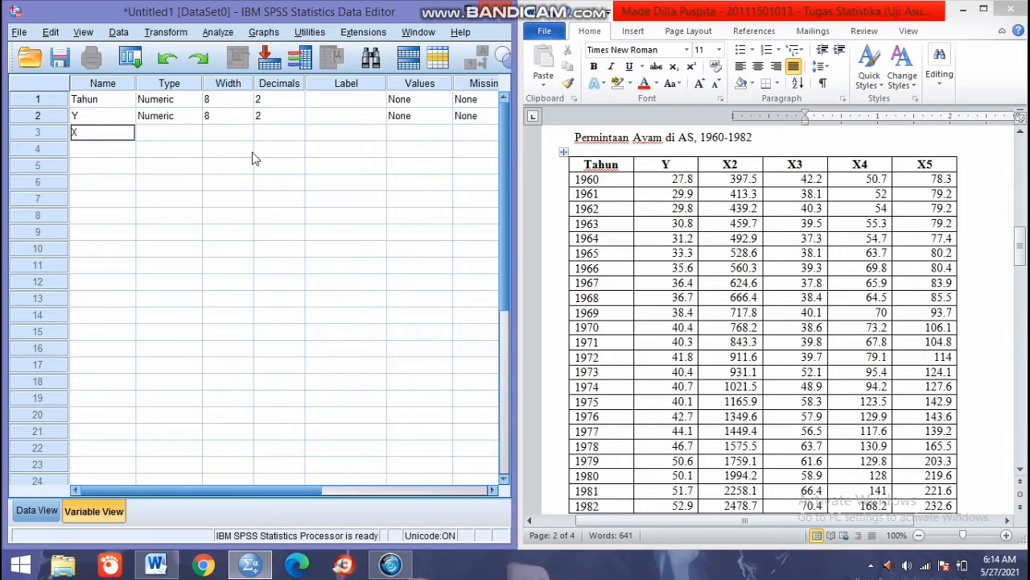
{"action": "type", "text": "2"}
{"action": "key", "text": "Return"}
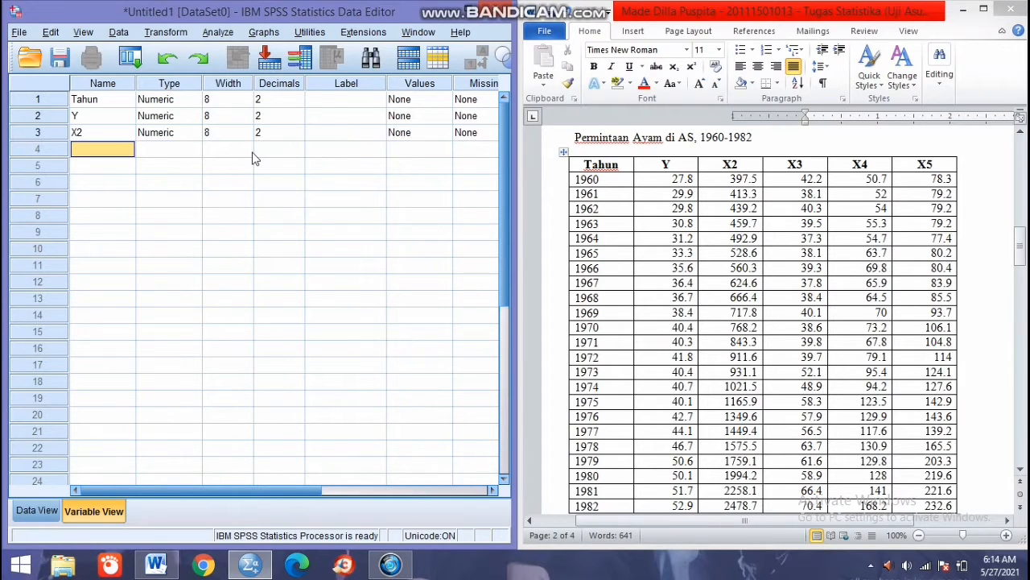
Add three more variables named X3, X4 and X5 below X2.
{"action": "type", "text": "X3"}
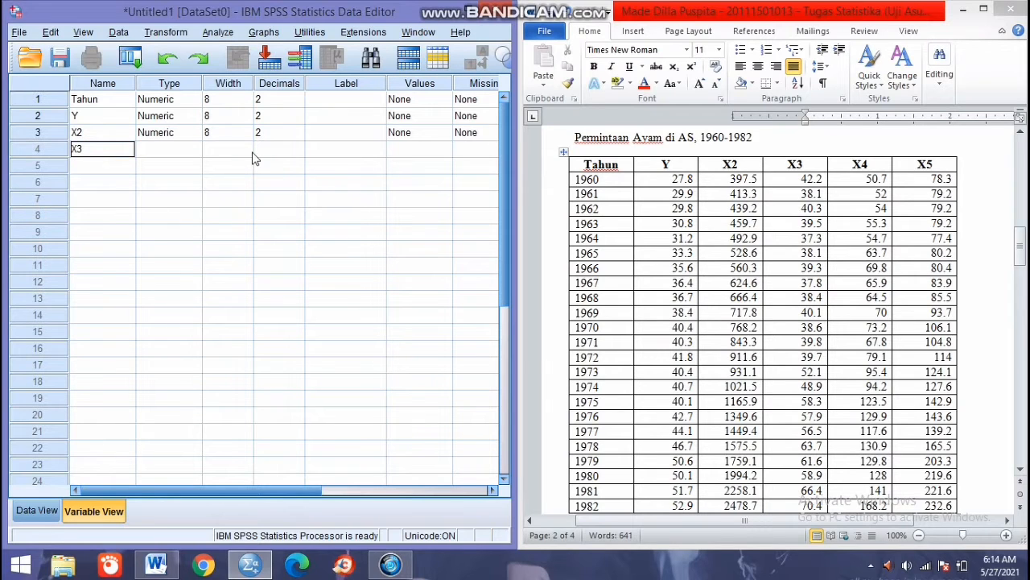
{"action": "key", "text": "Return"}
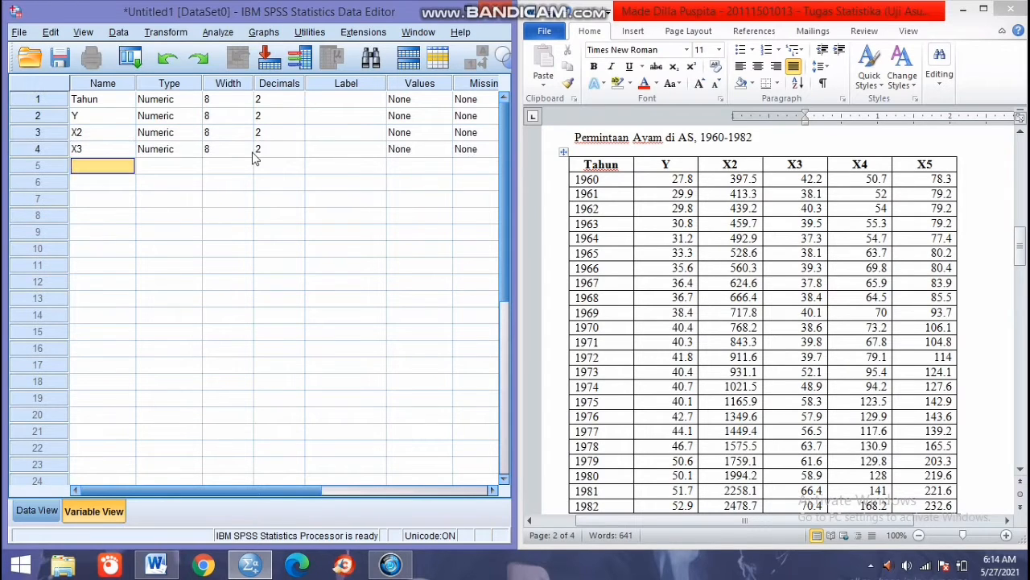
{"action": "type", "text": "X4"}
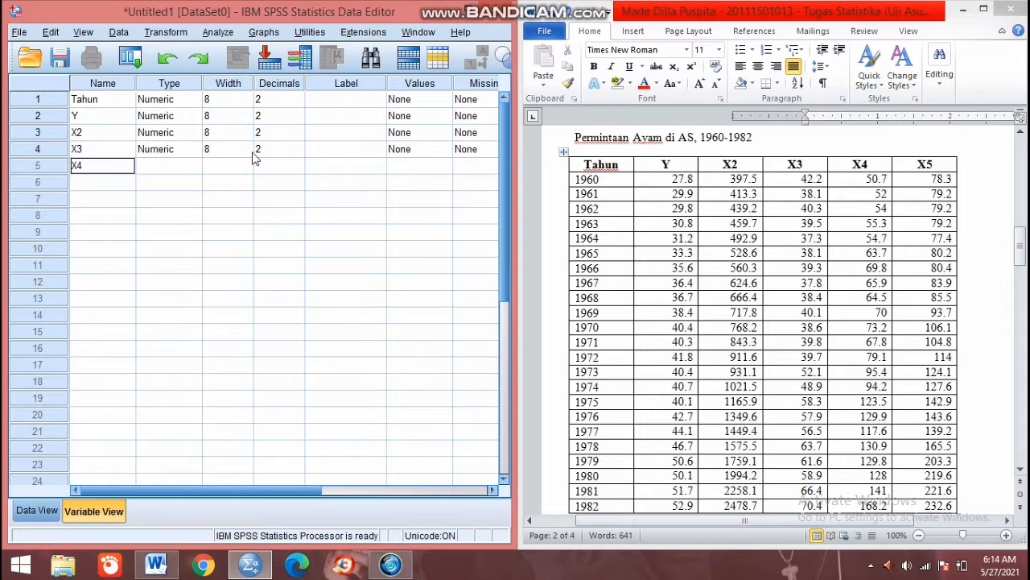
{"action": "key", "text": "Return"}
{"action": "type", "text": "X"}
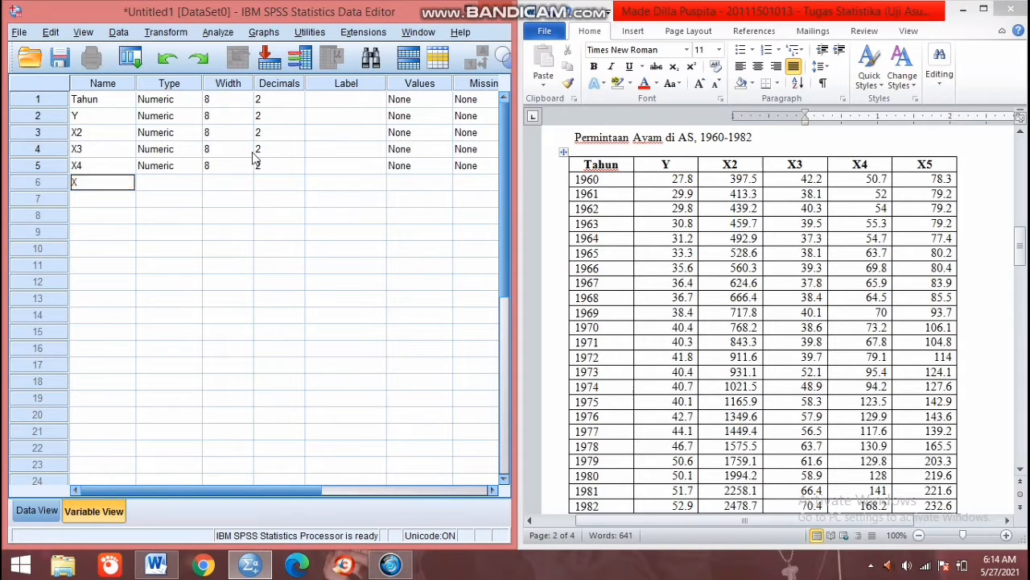
{"action": "type", "text": "5"}
Set the decimals to 0 for Tahun and to 1 for Y and X2.
{"action": "left_click", "coordinate": [295, 100]}
{"action": "left_click", "coordinate": [297, 105]}
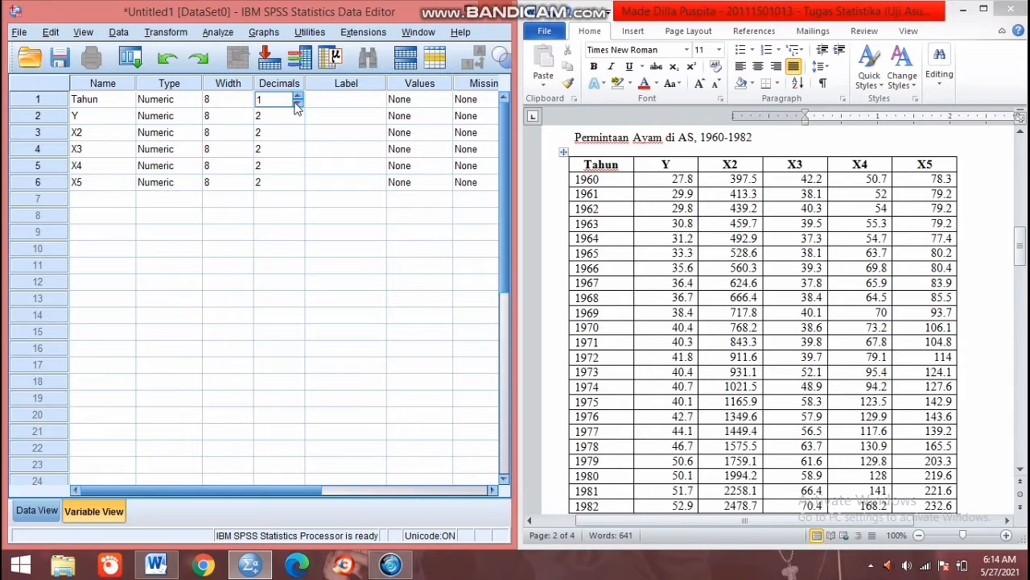
{"action": "left_click", "coordinate": [297, 104]}
{"action": "left_click", "coordinate": [298, 119]}
{"action": "left_click", "coordinate": [300, 136]}
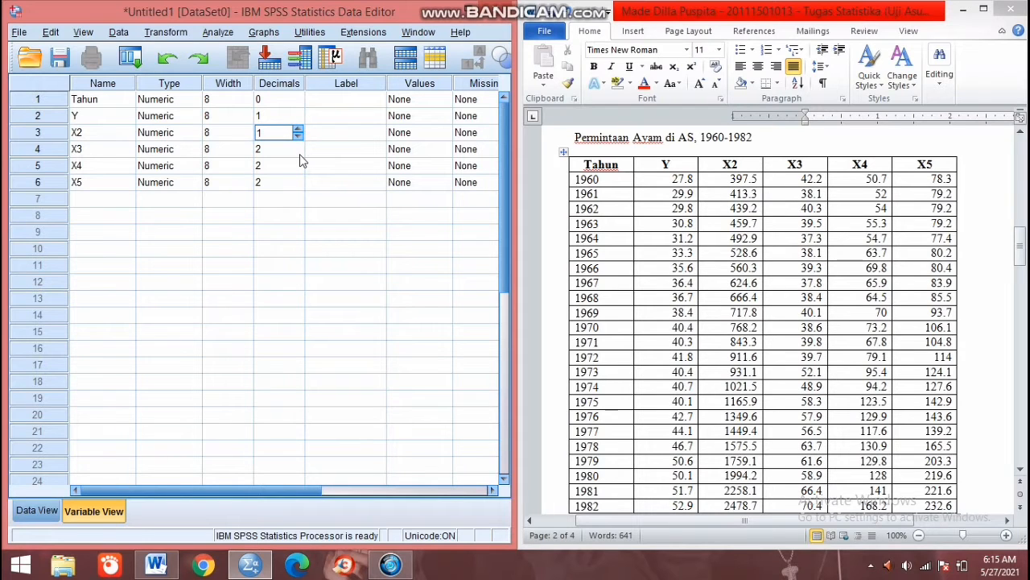
Set the decimals to 1 for variables X3, X4 and X5.
{"action": "left_click", "coordinate": [297, 166]}
{"action": "left_click", "coordinate": [300, 172]}
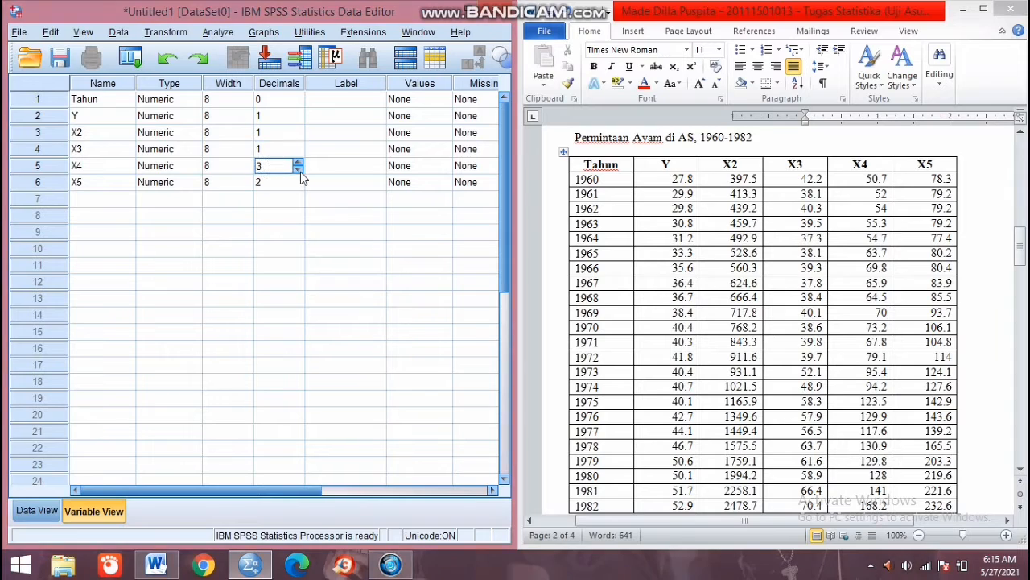
{"action": "left_click", "coordinate": [299, 169]}
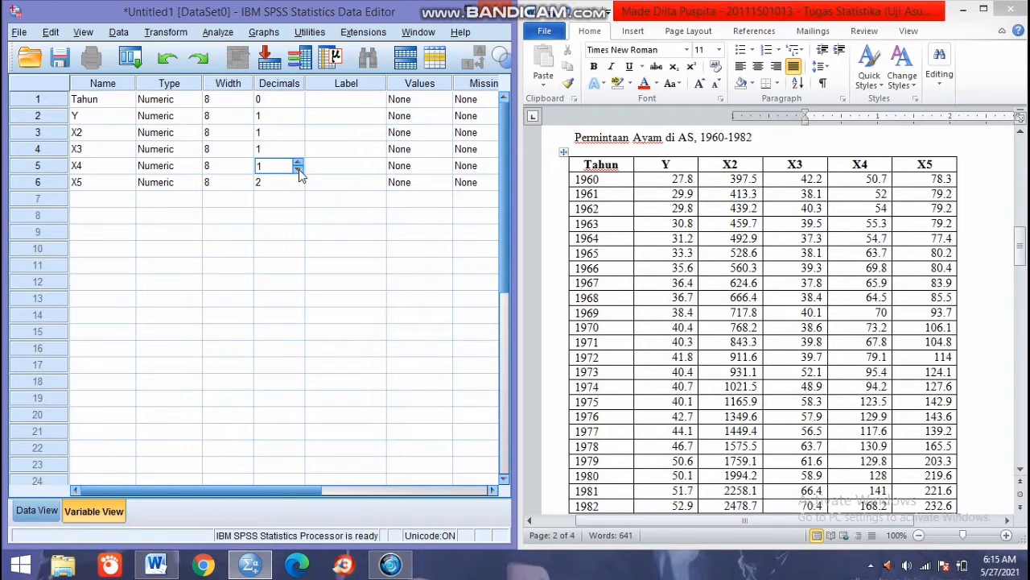
{"action": "left_click", "coordinate": [299, 184]}
{"action": "left_click", "coordinate": [300, 187]}
{"action": "left_click", "coordinate": [299, 187]}
{"action": "left_click", "coordinate": [299, 173]}
{"action": "left_click", "coordinate": [300, 183]}
{"action": "left_click", "coordinate": [298, 179]}
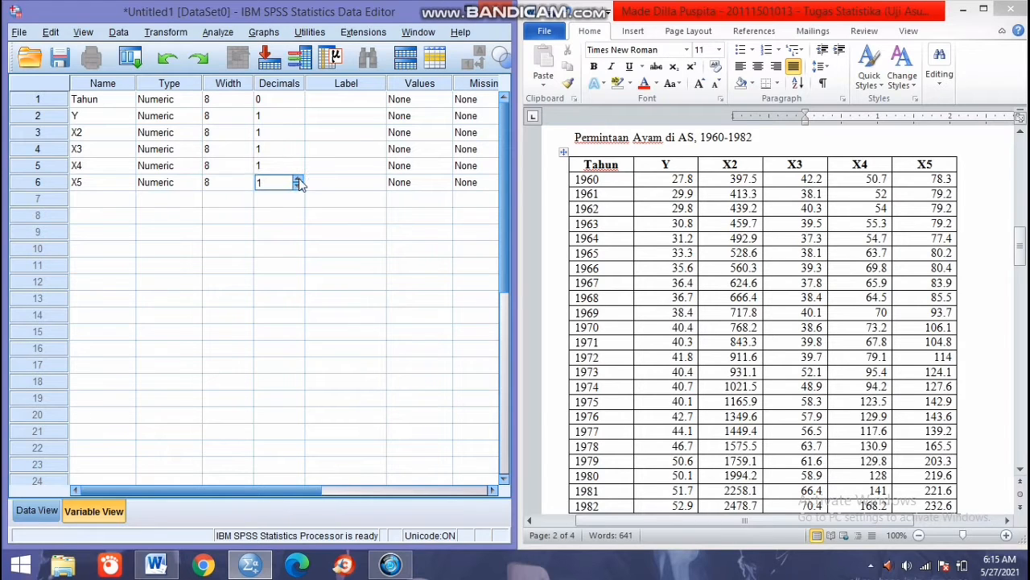
Label variable Y "konsumsi ayam per kapita", following the variable descriptions below the table in the document.
{"action": "left_click", "coordinate": [352, 118]}
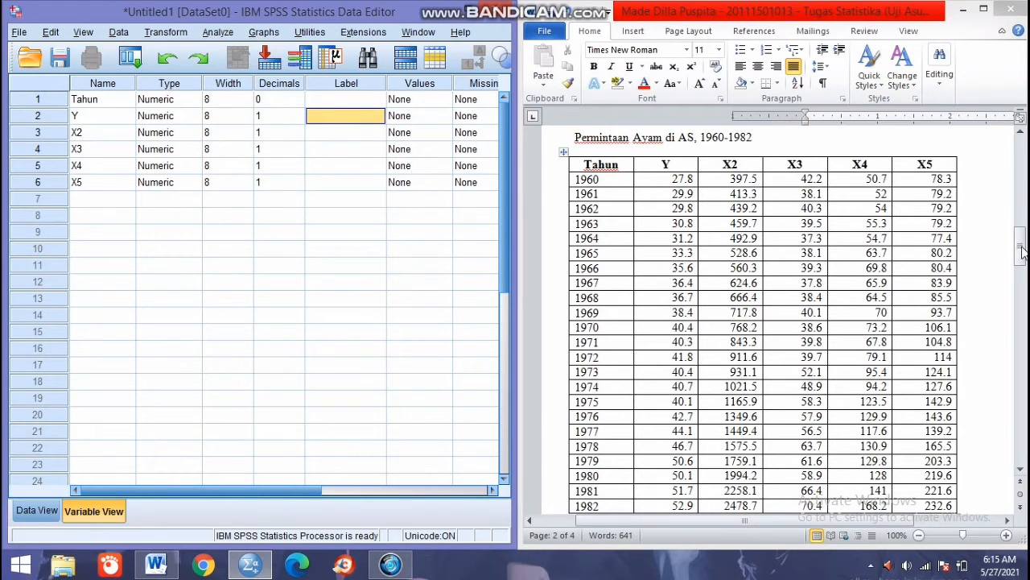
{"action": "left_click_drag", "start_coordinate": [1021, 246], "coordinate": [1022, 283]}
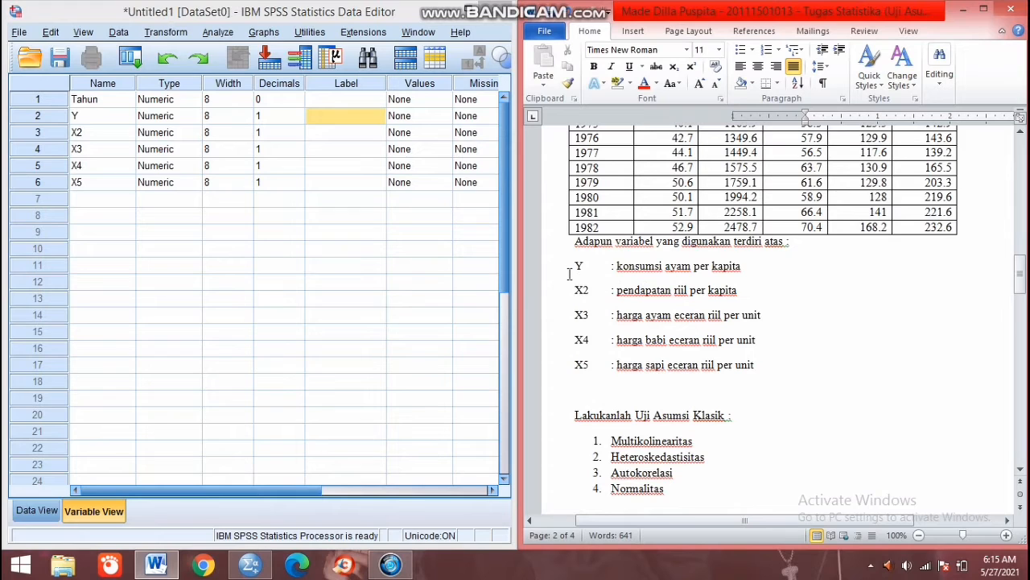
{"action": "left_click", "coordinate": [328, 117]}
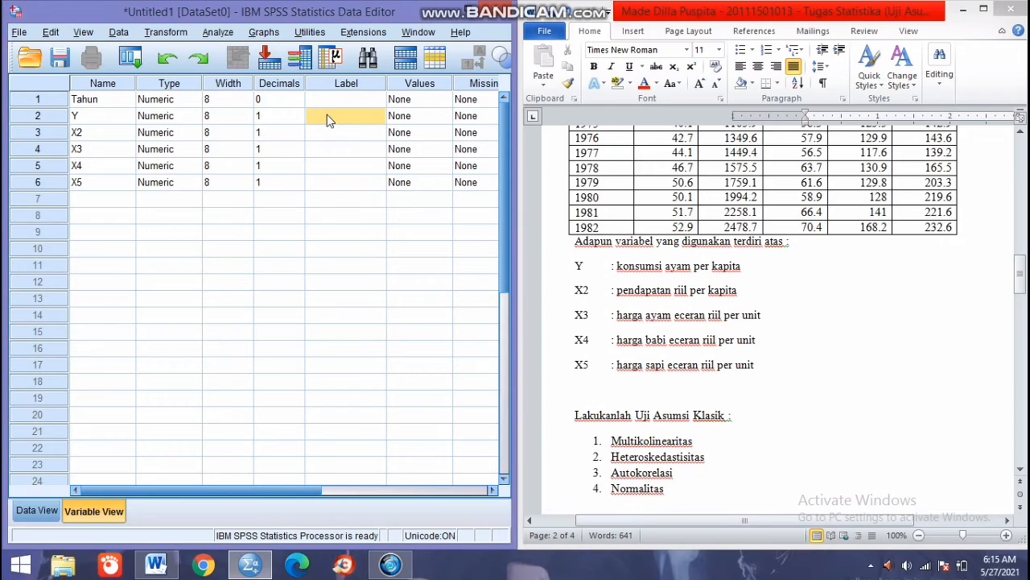
{"action": "left_click", "coordinate": [326, 117]}
{"action": "type", "text": "K"}
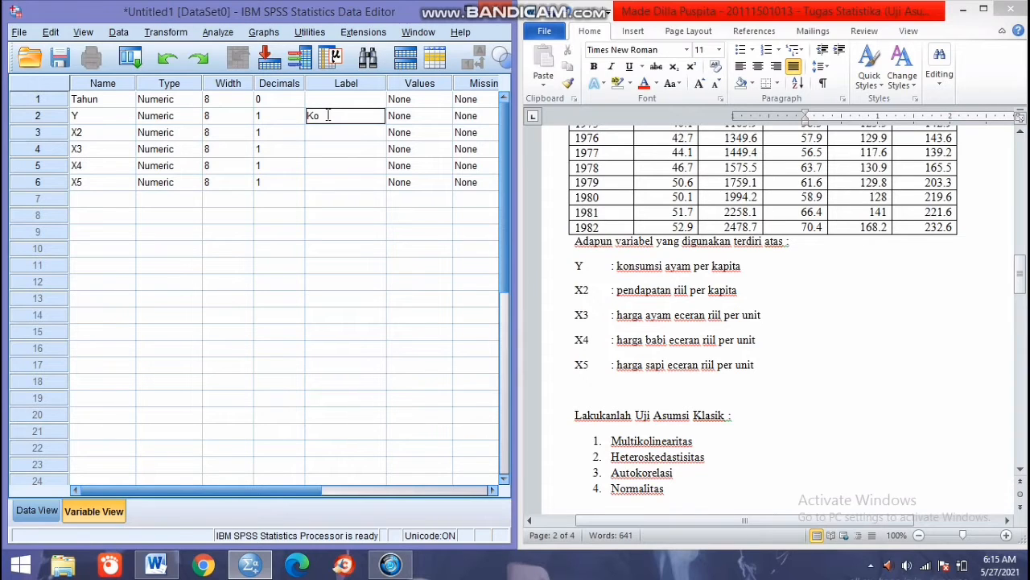
{"action": "key", "text": "BackSpace"}
{"action": "type", "text": "k"}
{"action": "type", "text": "onsumsi ayam per kapi"}
{"action": "type", "text": "ta"}
{"action": "key", "text": "Return"}
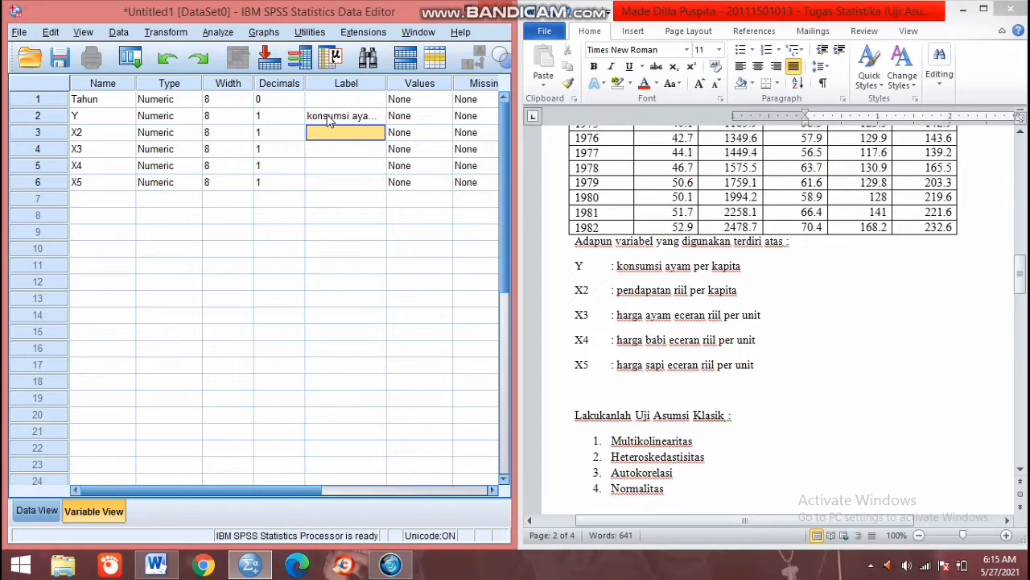
Label variable X2 "pendapatan riil per kapita", correcting any misspelling in the label.
{"action": "type", "text": "p"}
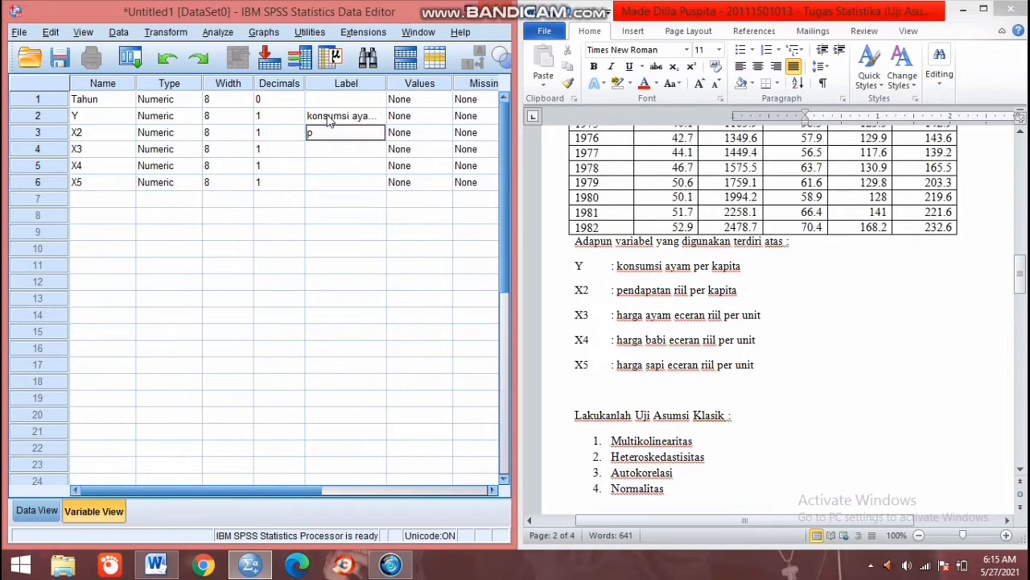
{"action": "type", "text": "end"}
{"action": "type", "text": "apa"}
{"action": "type", "text": "ta"}
{"action": "type", "text": "n riil per kapita"}
{"action": "key", "text": "Return"}
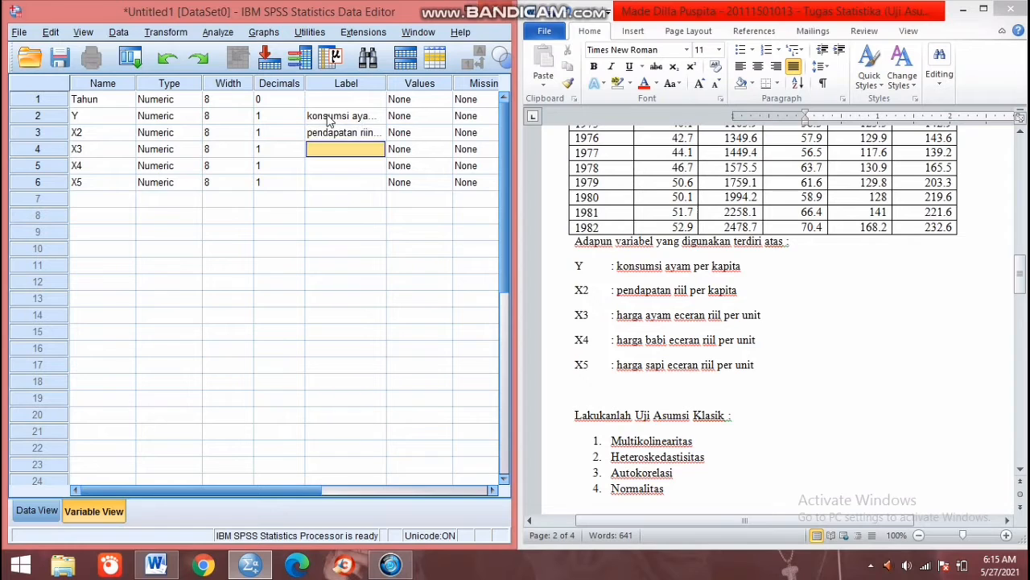
{"action": "key", "text": "Up"}
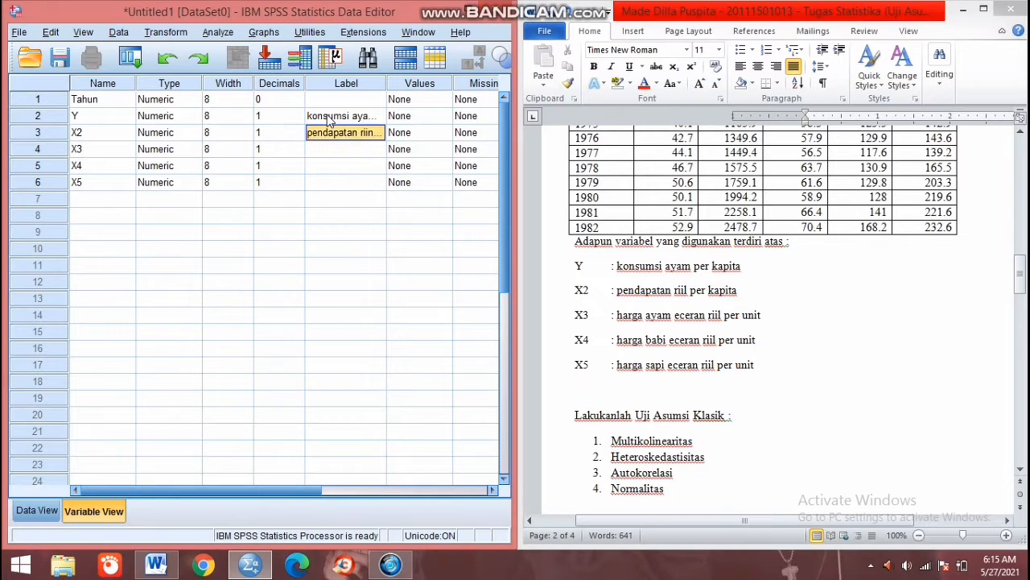
{"action": "double_click", "coordinate": [374, 133]}
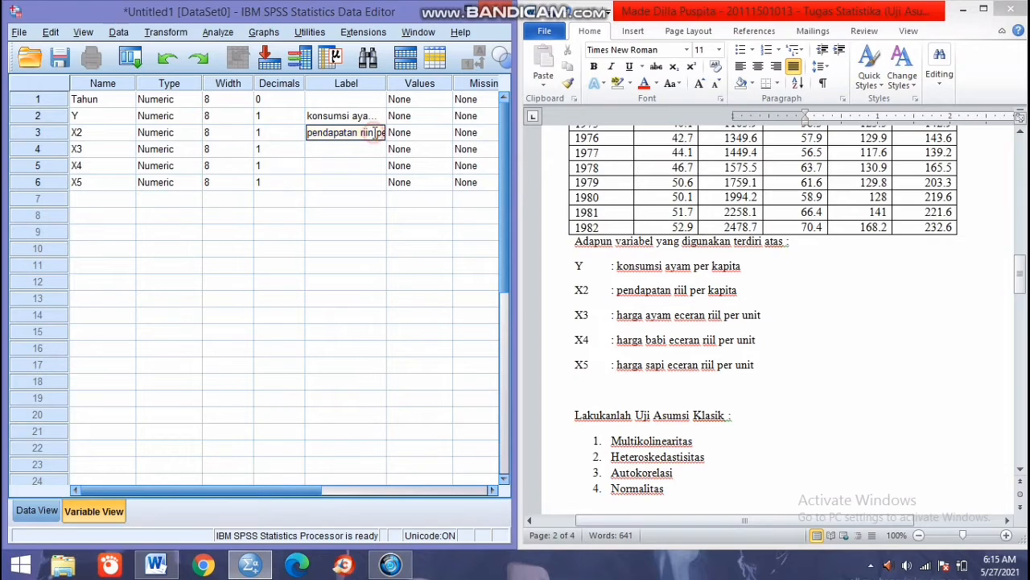
{"action": "key", "text": "BackSpace"}
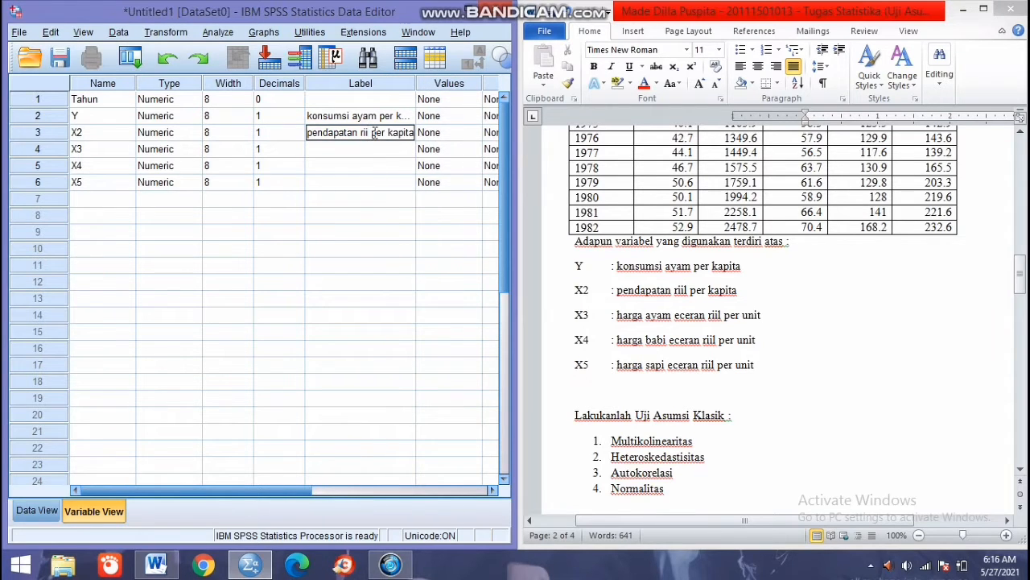
{"action": "type", "text": "l"}
Label variable X3 "harga ayam eceran riil per unit".
{"action": "left_click", "coordinate": [376, 150]}
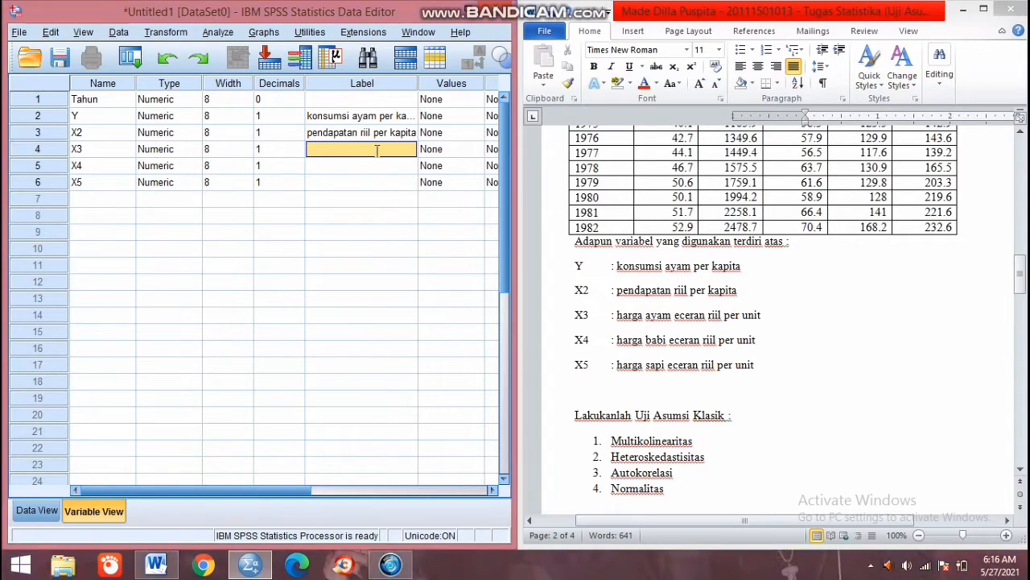
{"action": "type", "text": "harga ayam"}
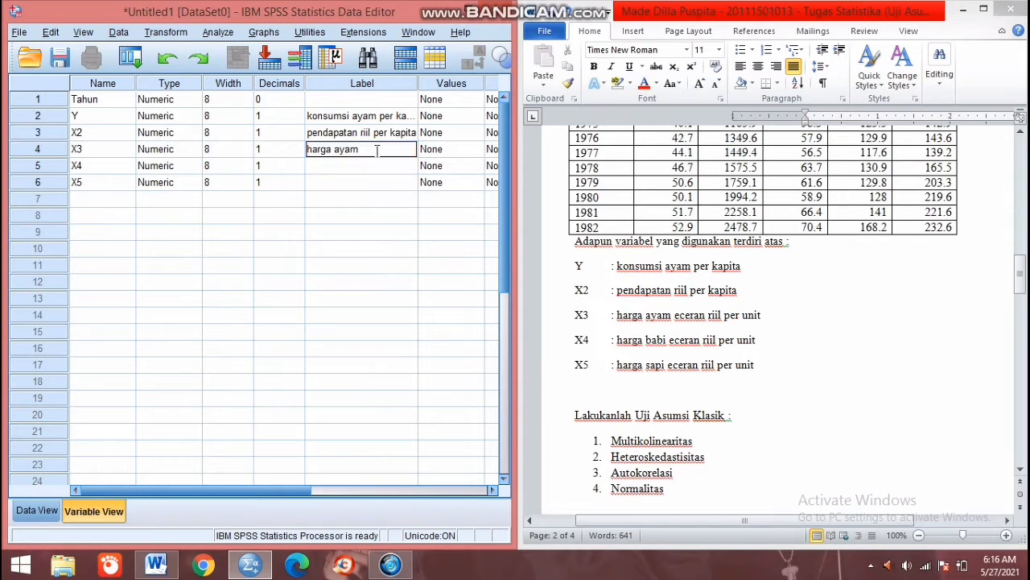
{"action": "type", "text": " eceran riil pe"}
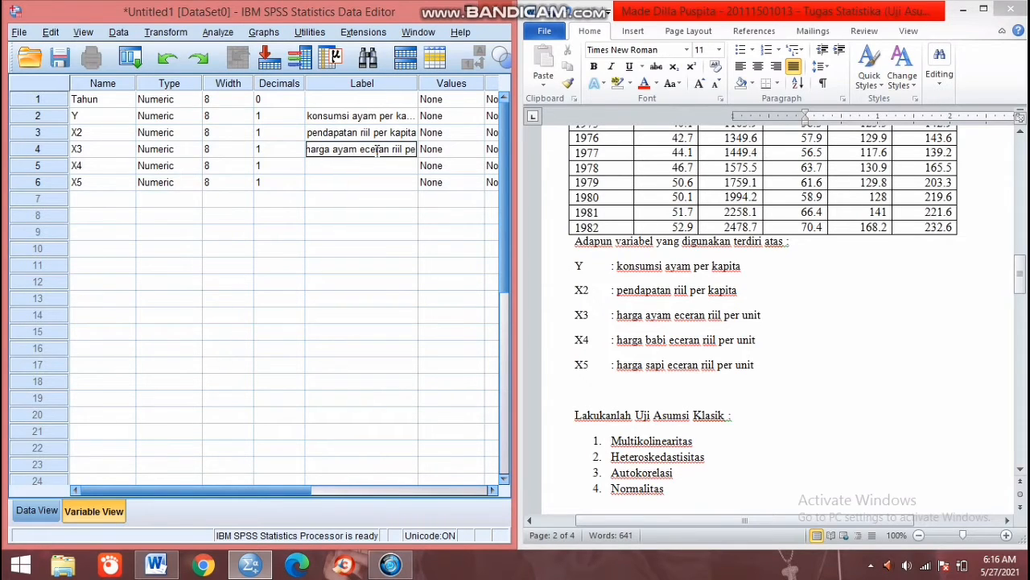
{"action": "type", "text": "r u"}
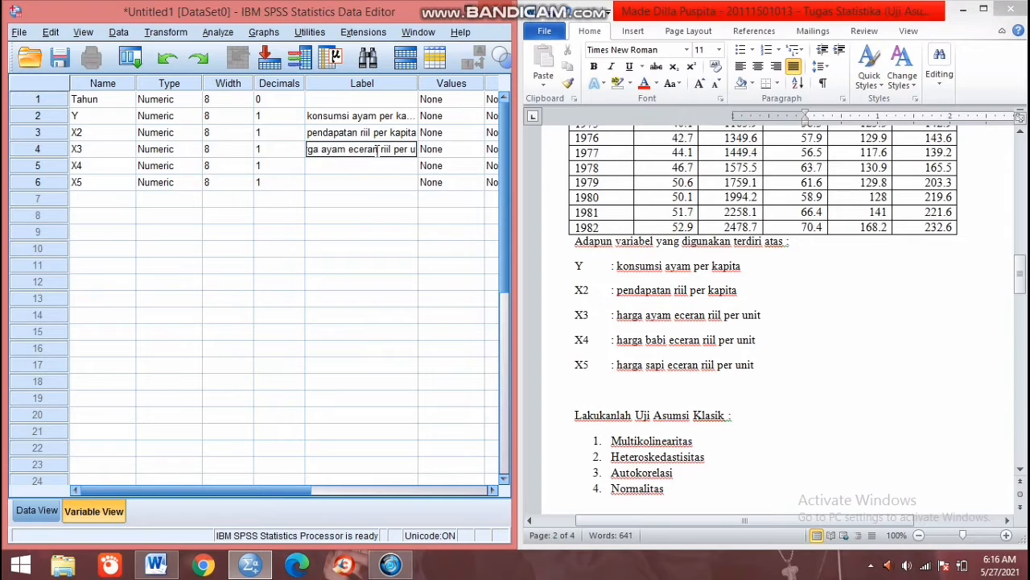
{"action": "type", "text": "nit"}
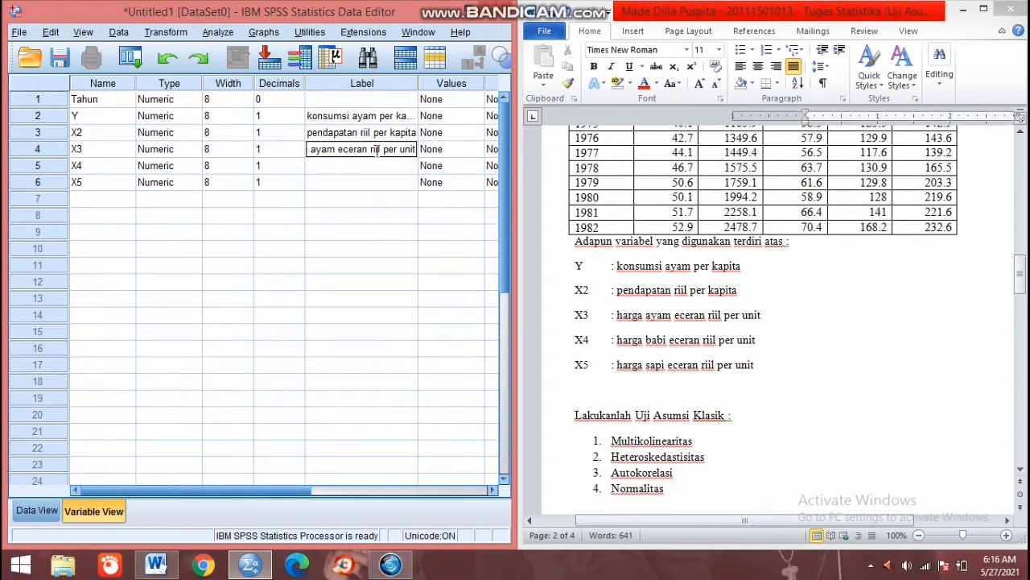
{"action": "key", "text": "Return"}
Label variable X4 "harga babi ecerean riil per unit".
{"action": "type", "text": "harga"}
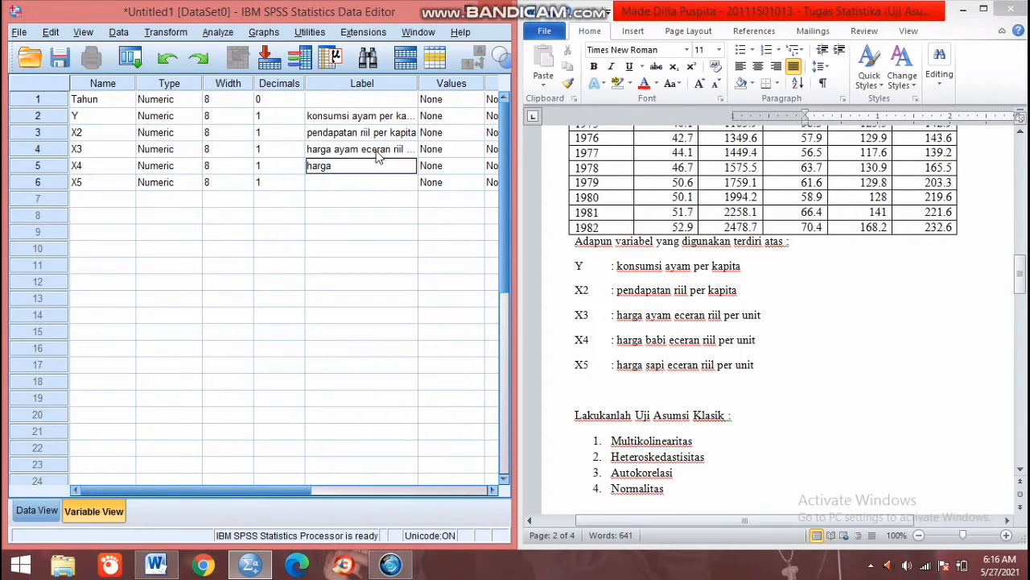
{"action": "type", "text": " babi eceran riil per"}
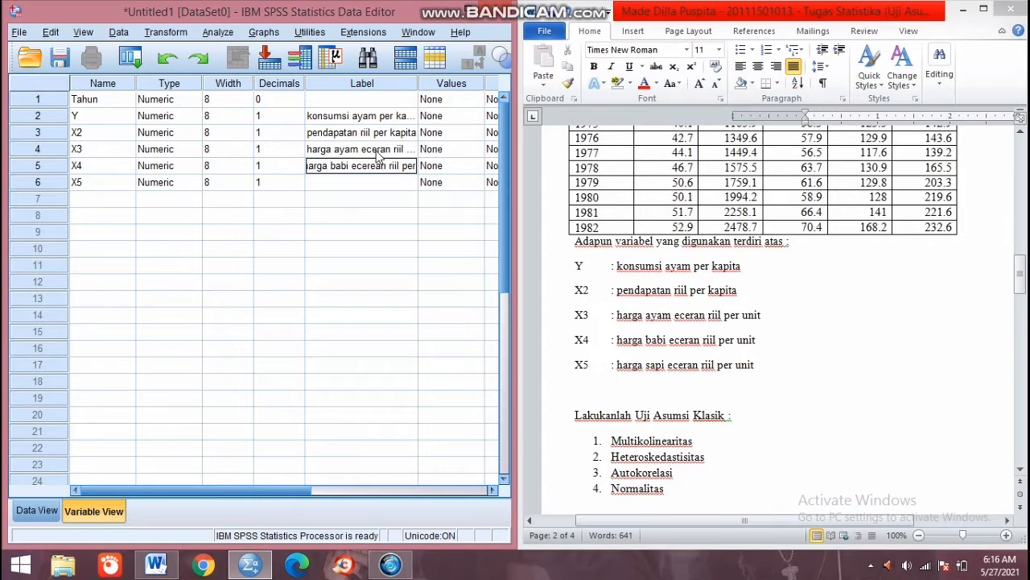
{"action": "type", "text": " uni"}
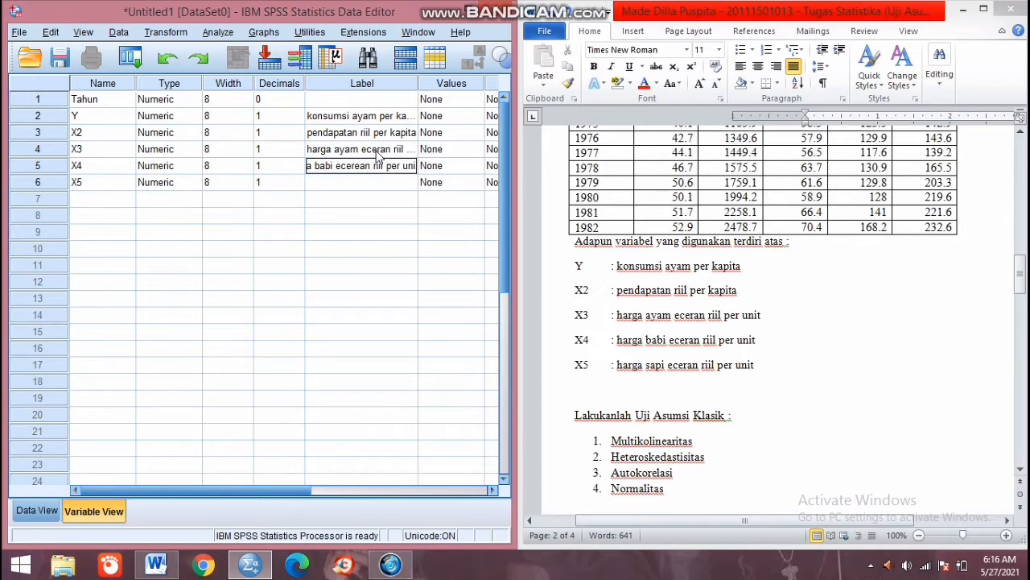
{"action": "type", "text": "t"}
{"action": "key", "text": "Return"}
Label variable X5 "harga sapi eceran riil per unit".
{"action": "type", "text": "h"}
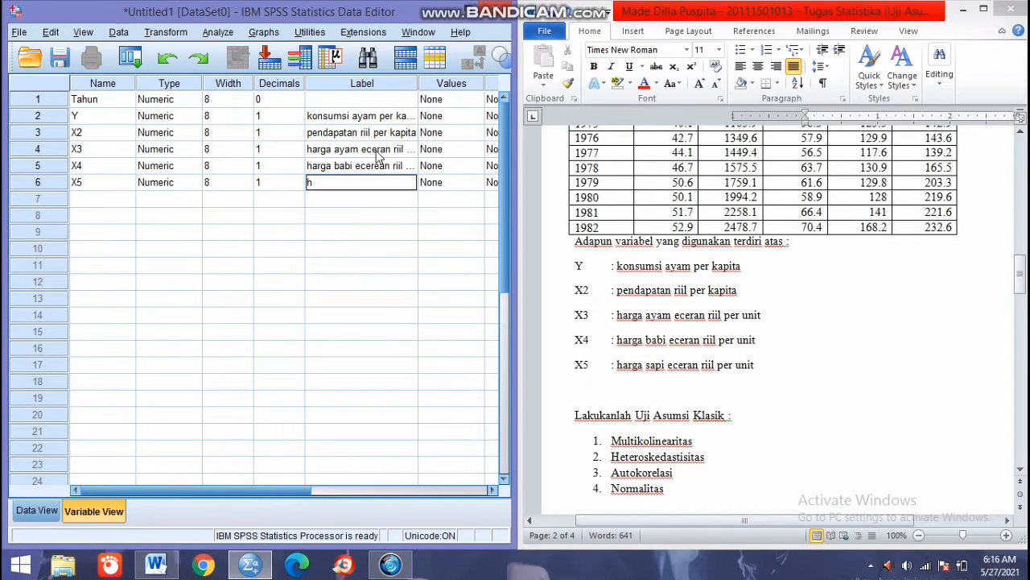
{"action": "type", "text": "arga sapi eceran riil per"}
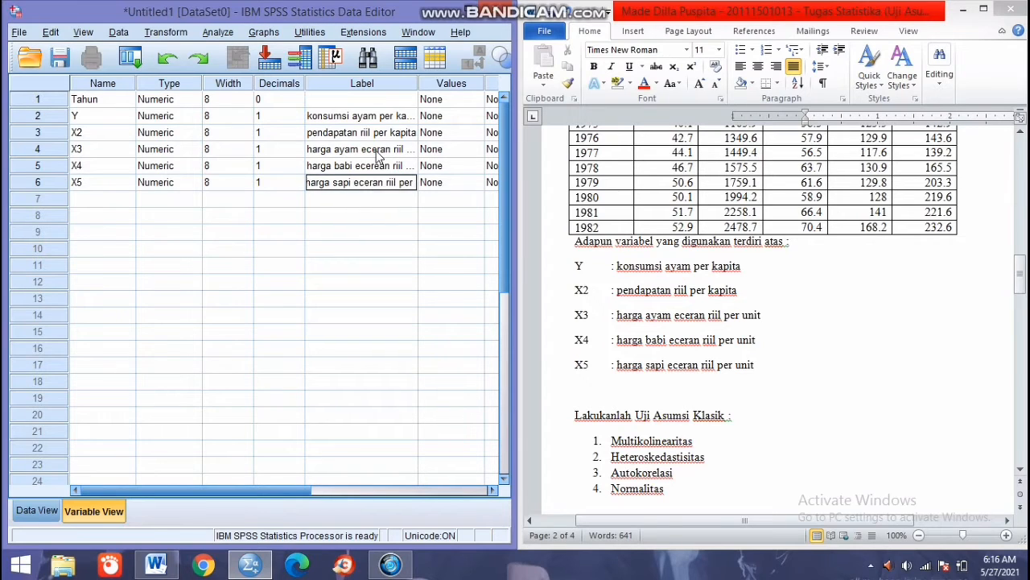
{"action": "type", "text": " unit"}
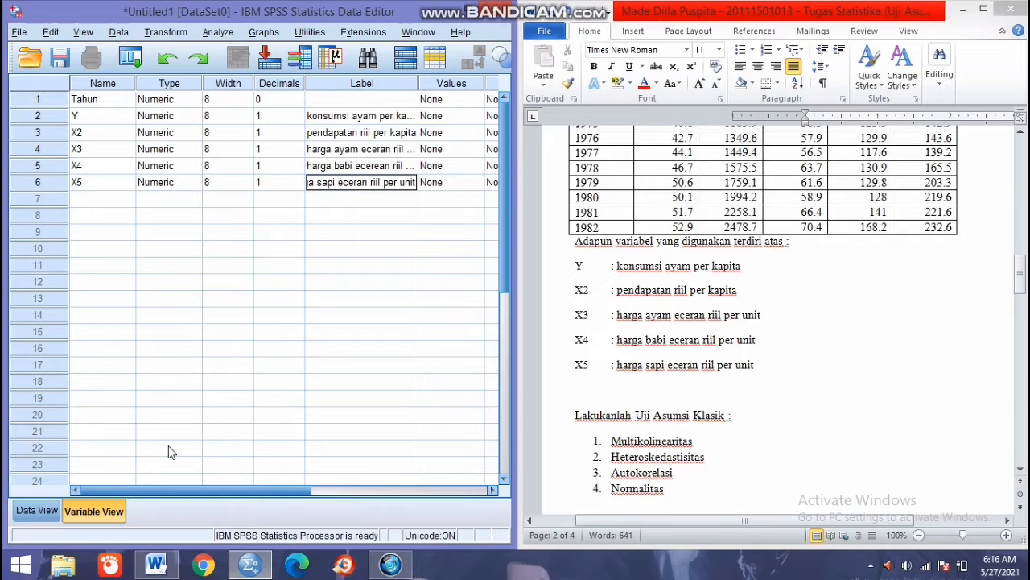
Show the entered data values and maximize the Data Editor window.
{"action": "left_click", "coordinate": [34, 510]}
{"action": "left_click_drag", "start_coordinate": [1021, 278], "coordinate": [1020, 260]}
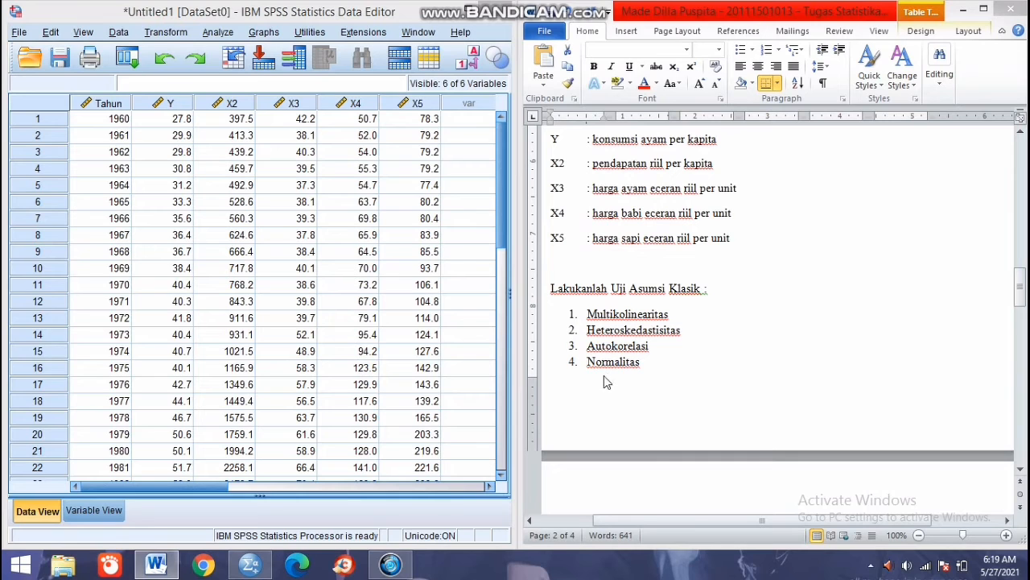
{"action": "double_click", "coordinate": [496, 16]}
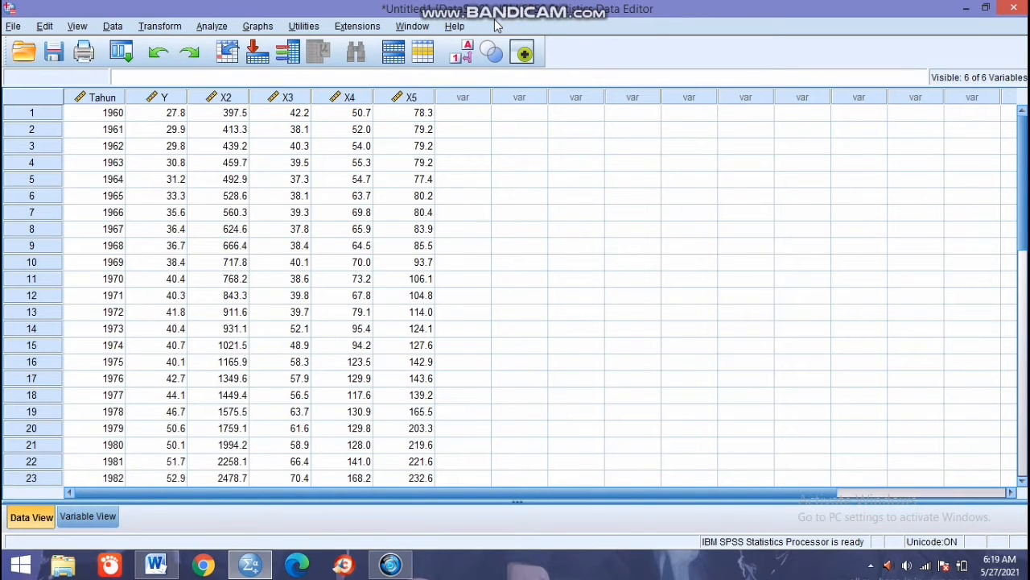
Set up a linear regression with konsumsi ayam per kapita (Y) as the dependent variable.
{"action": "left_click", "coordinate": [212, 27]}
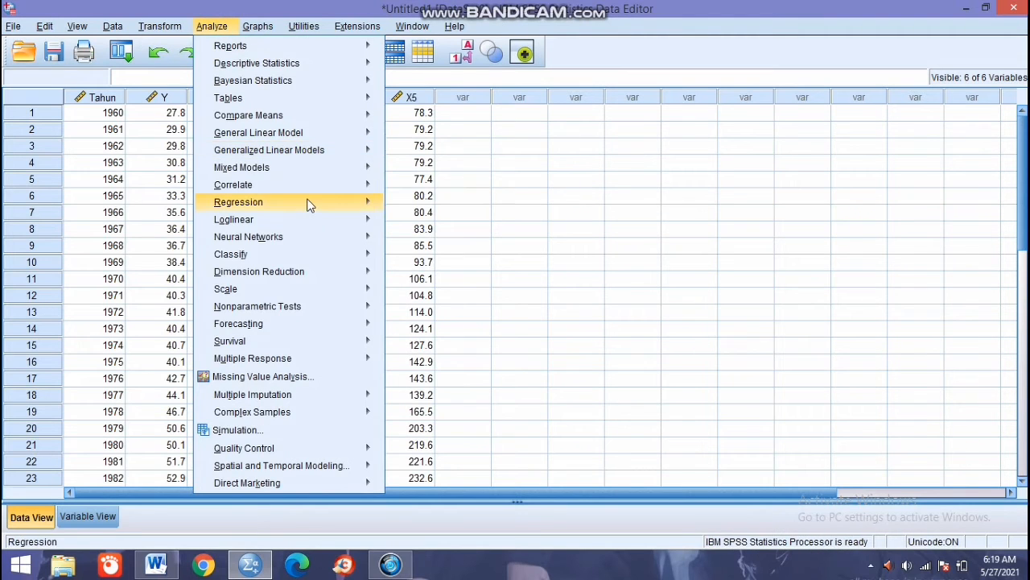
{"action": "mouse_move", "coordinate": [314, 205]}
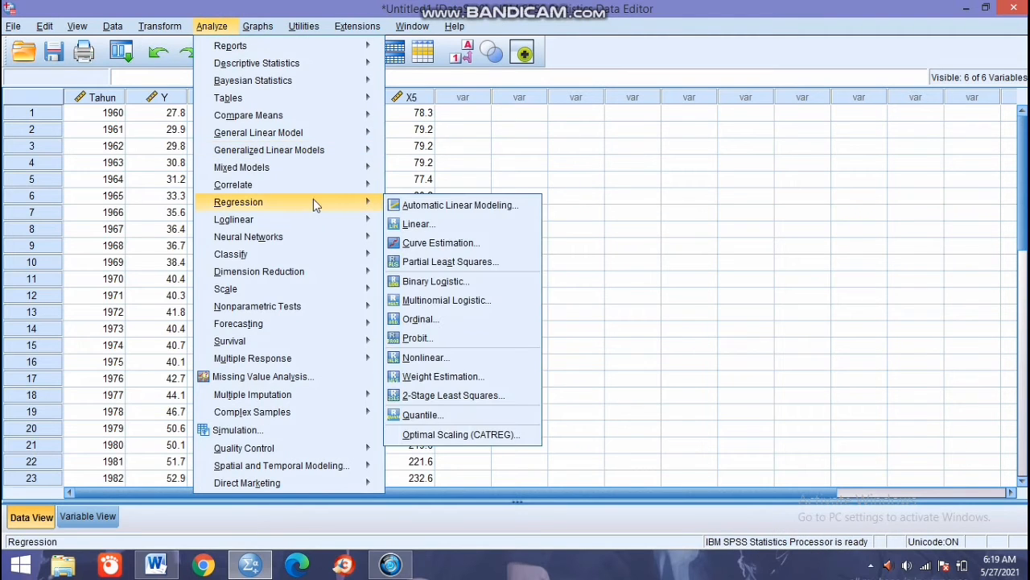
{"action": "left_click", "coordinate": [416, 227]}
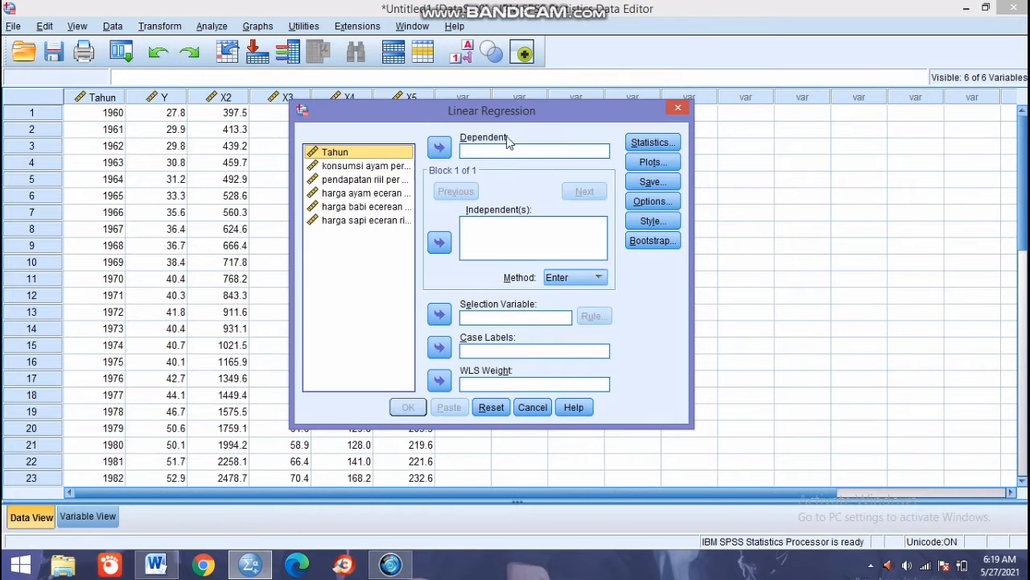
{"action": "left_click", "coordinate": [405, 167]}
{"action": "left_click", "coordinate": [441, 149]}
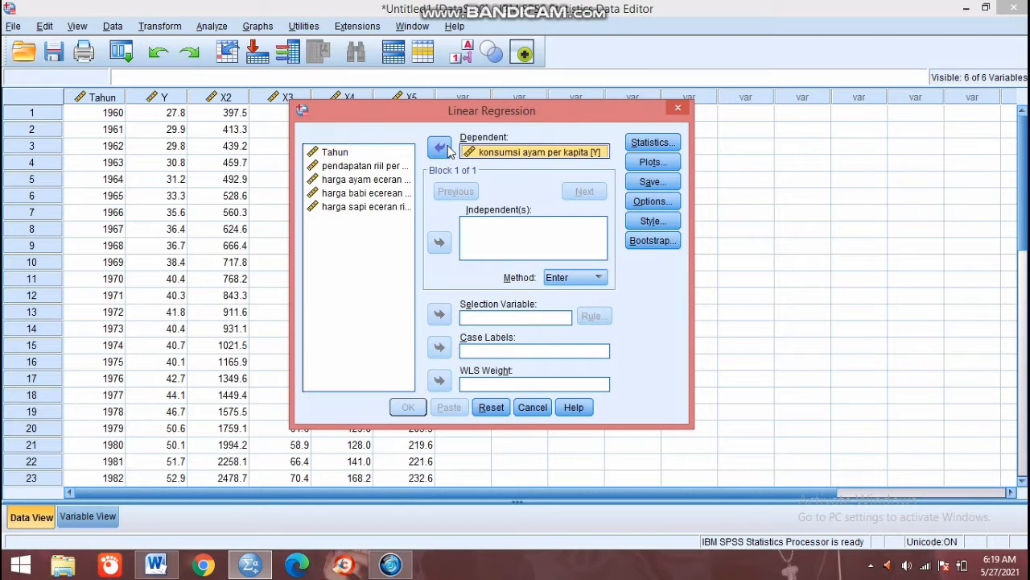
Add pendapatan riil per kapita and the ayam, babi and sapi price variables (X2 to X5) as the regression's independents.
{"action": "left_click", "coordinate": [382, 167]}
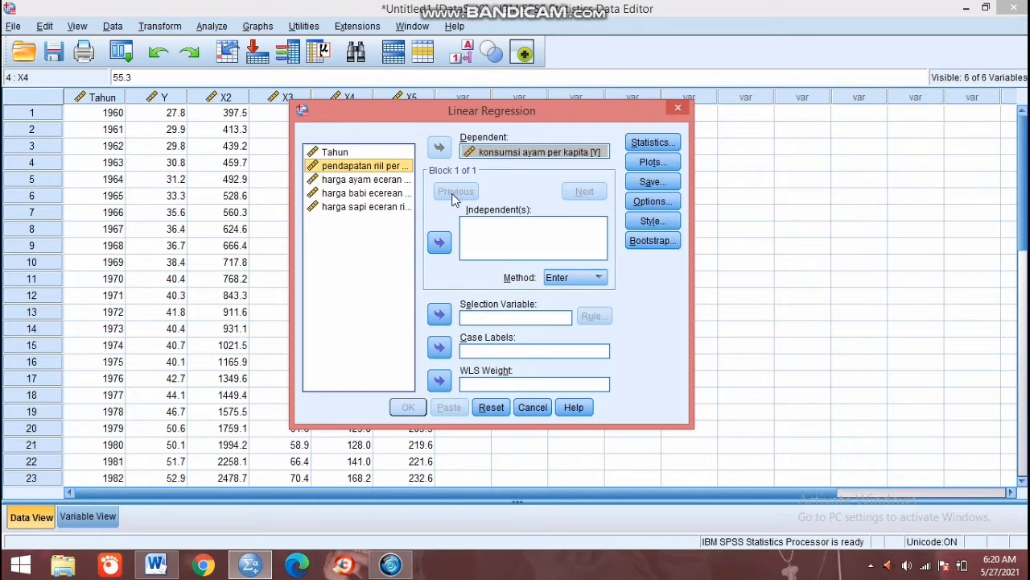
{"action": "left_click", "coordinate": [387, 184], "text": "shift"}
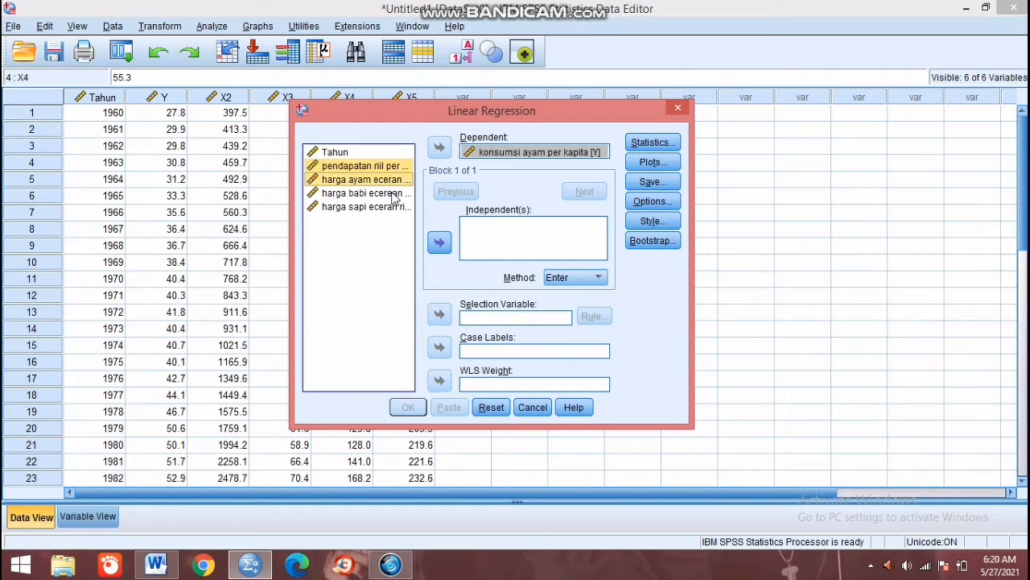
{"action": "left_click", "coordinate": [393, 194], "text": "shift"}
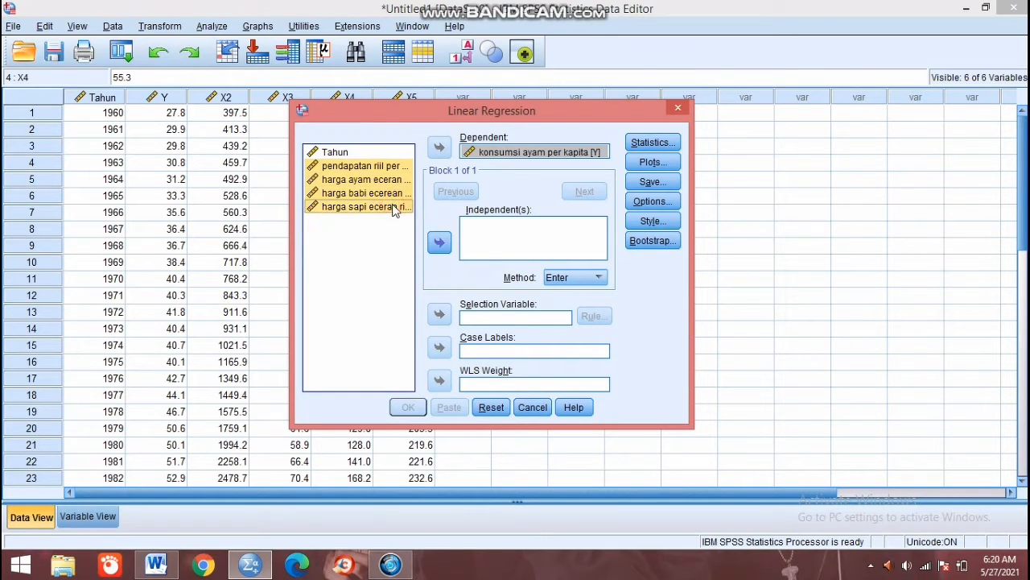
{"action": "left_click", "coordinate": [439, 242]}
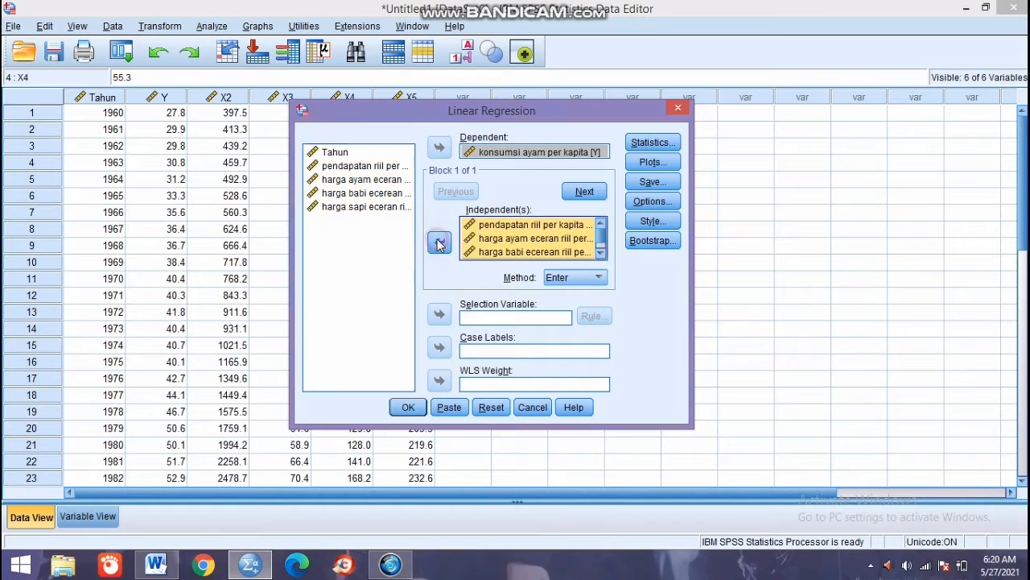
Include collinearity diagnostics in the regression statistics.
{"action": "left_click", "coordinate": [656, 142]}
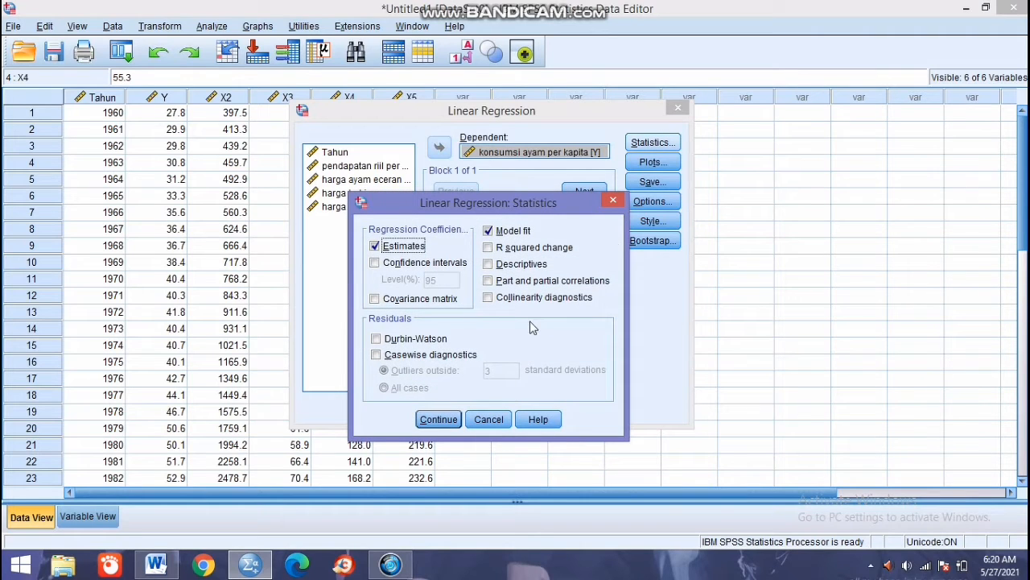
{"action": "left_click", "coordinate": [491, 302]}
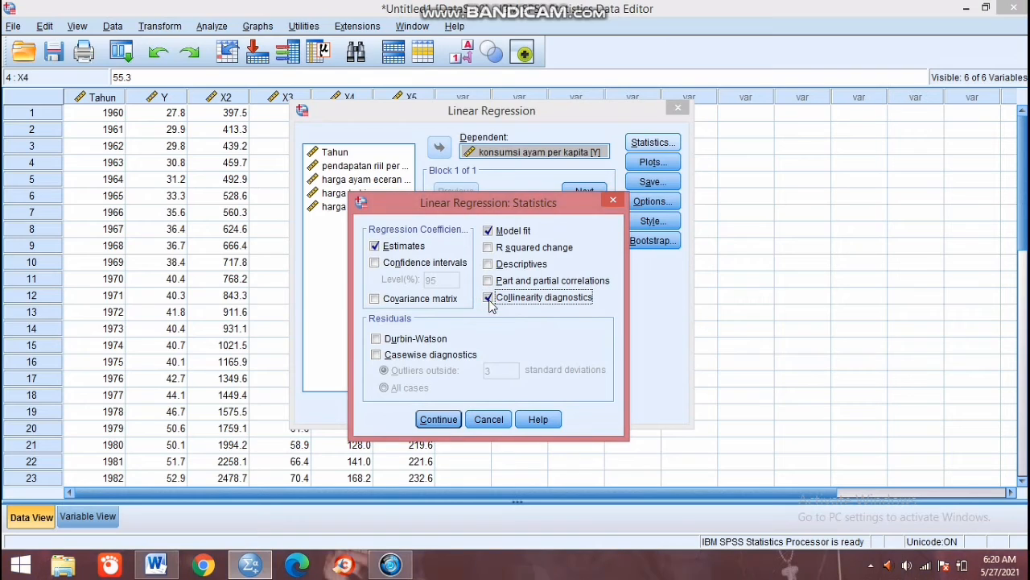
{"action": "left_click", "coordinate": [438, 420]}
Define a regression scatterplot with *SRESID on the Y axis and *ZPRED on the X axis.
{"action": "left_click", "coordinate": [653, 162]}
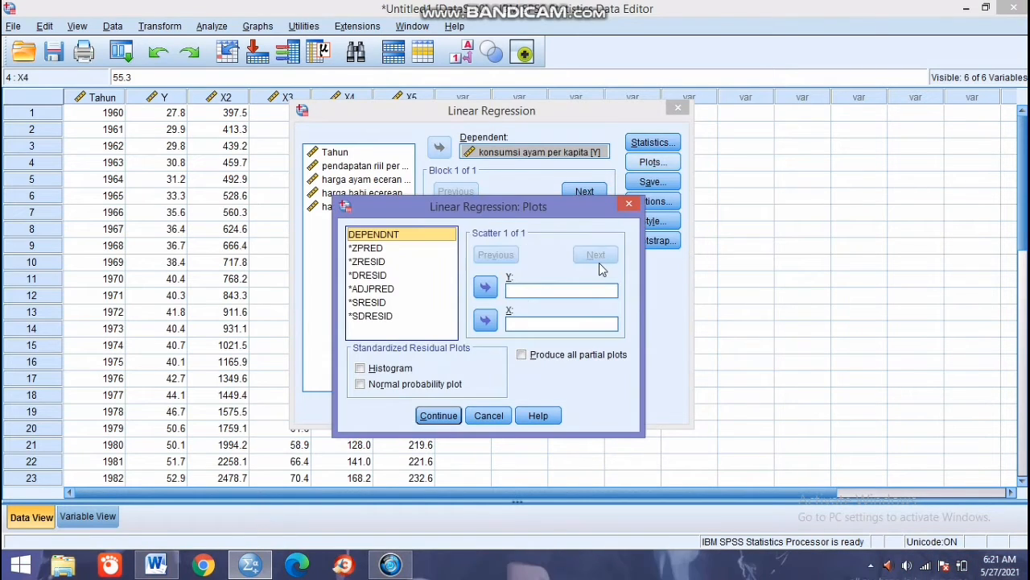
{"action": "left_click", "coordinate": [366, 303]}
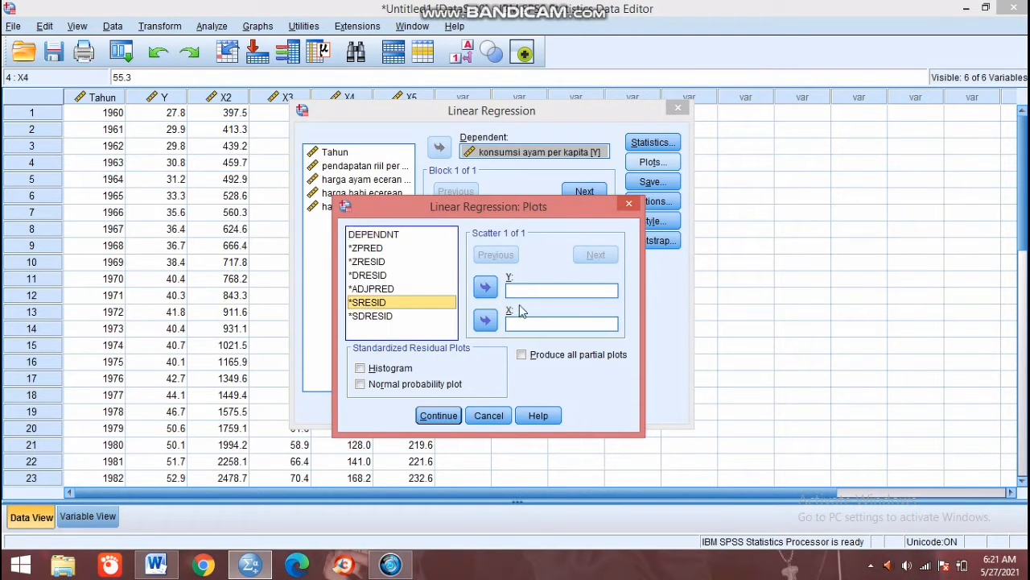
{"action": "left_click", "coordinate": [486, 289]}
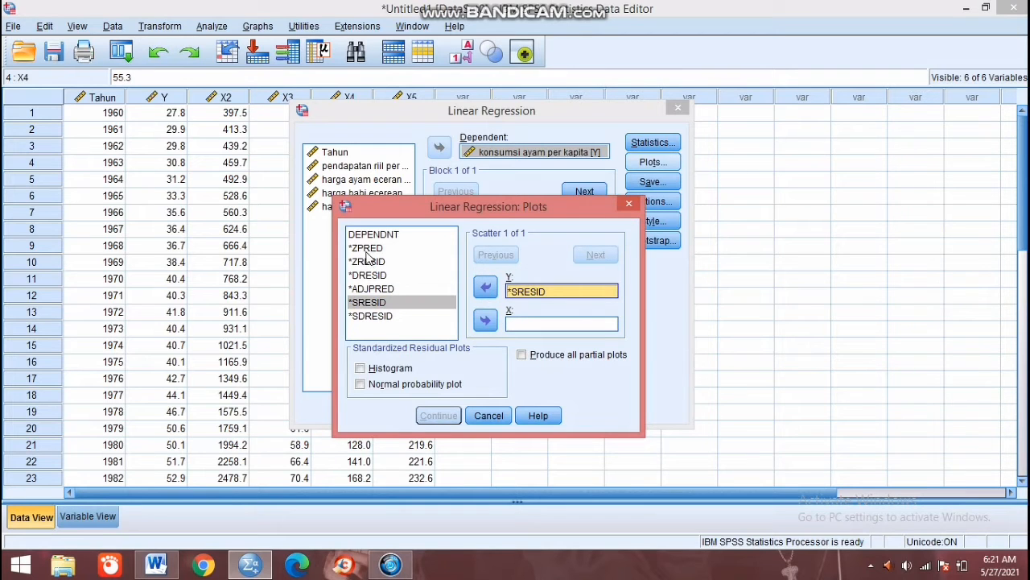
{"action": "left_click", "coordinate": [367, 249]}
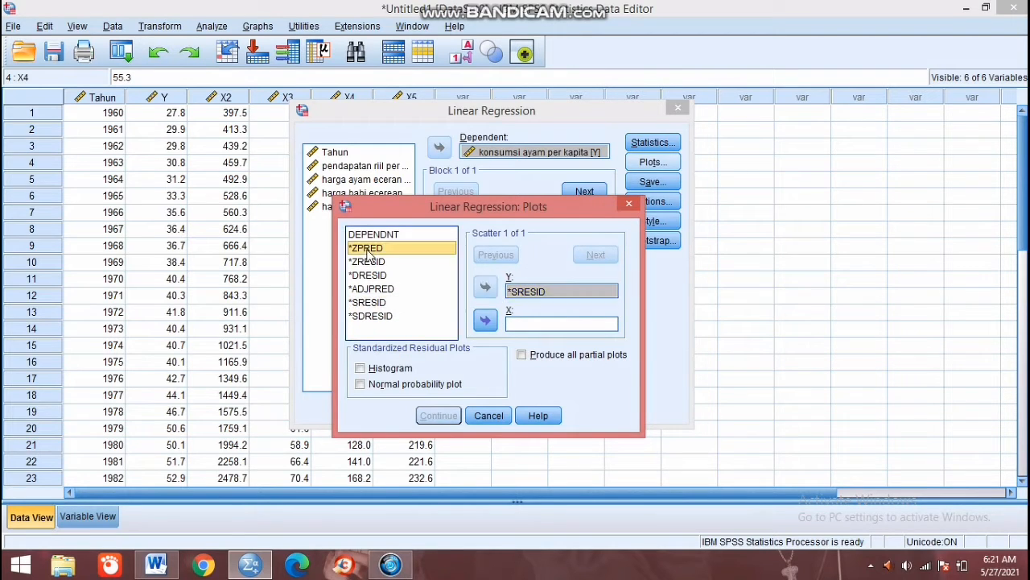
{"action": "left_click", "coordinate": [485, 320]}
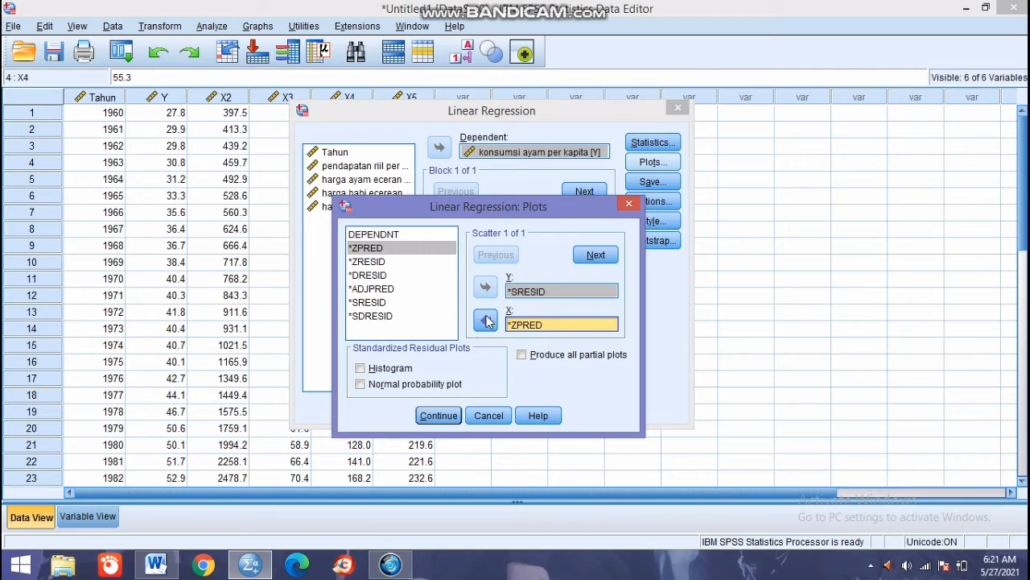
Add a histogram and a normal probability plot of the standardized residuals to the regression plots.
{"action": "left_click", "coordinate": [361, 367]}
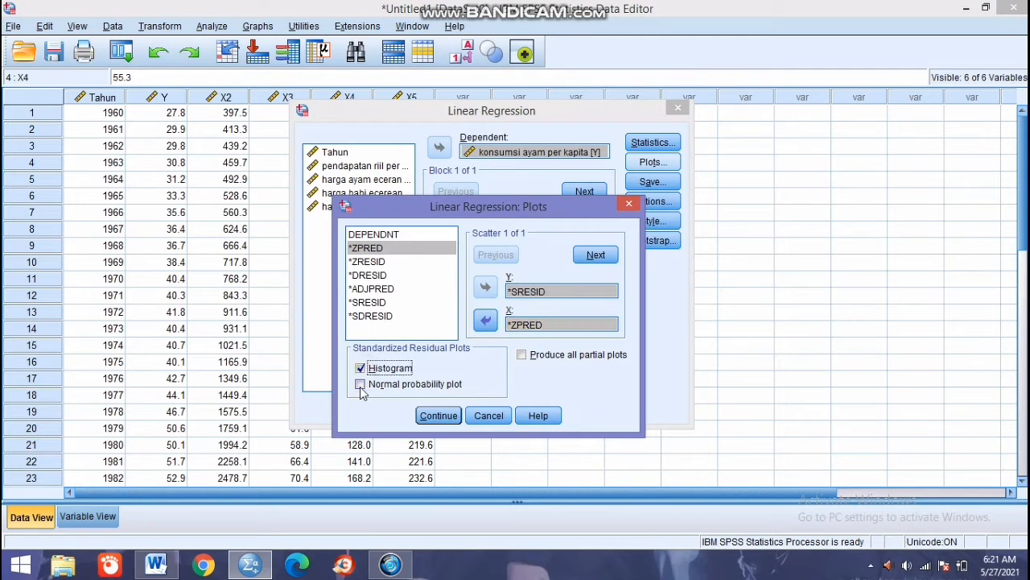
{"action": "left_click", "coordinate": [360, 384]}
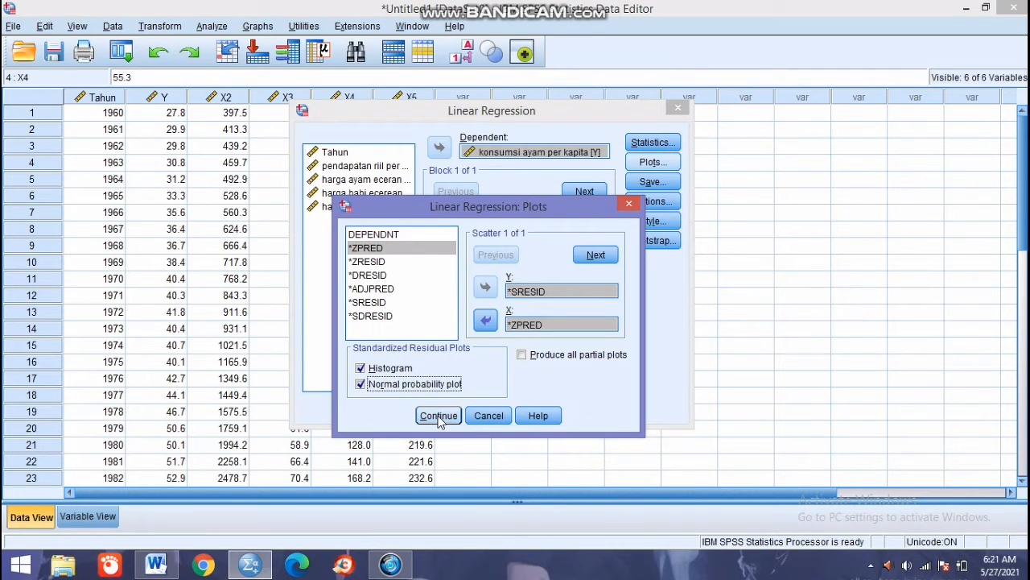
{"action": "left_click", "coordinate": [438, 416]}
Choose to save the unstandardized residuals as a new variable and run the linear regression.
{"action": "left_click", "coordinate": [652, 182]}
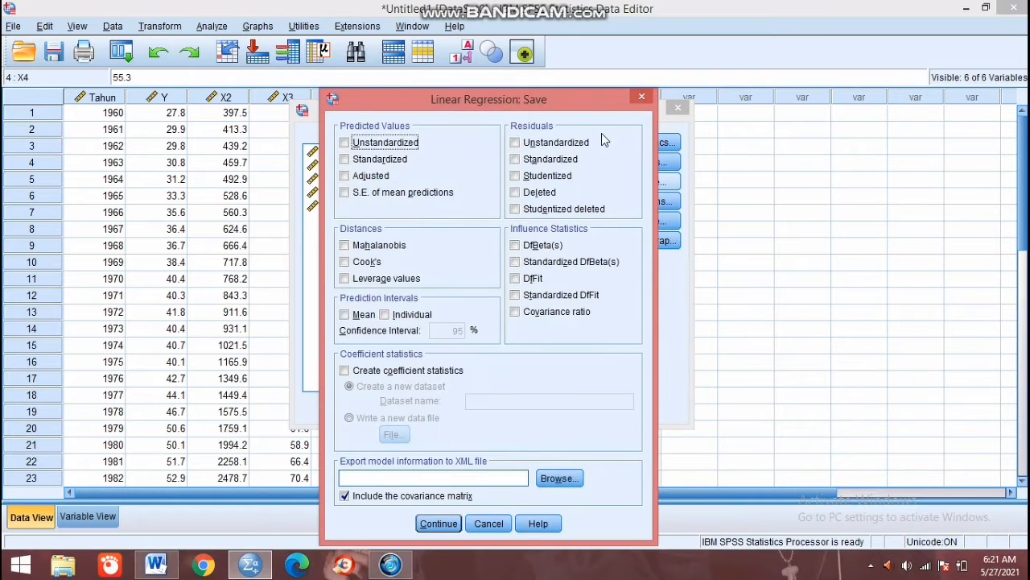
{"action": "left_click", "coordinate": [514, 145]}
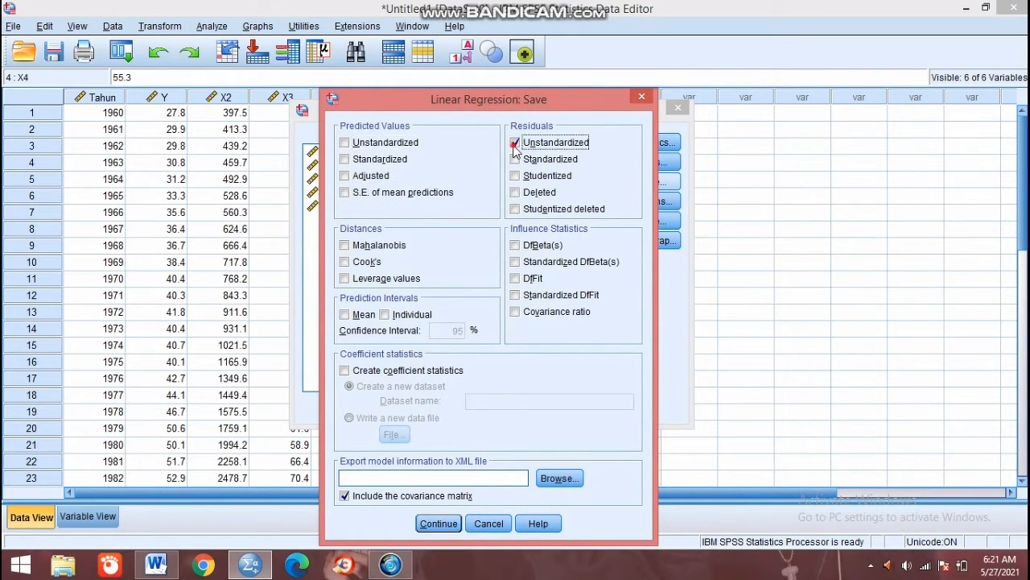
{"action": "left_click", "coordinate": [439, 524]}
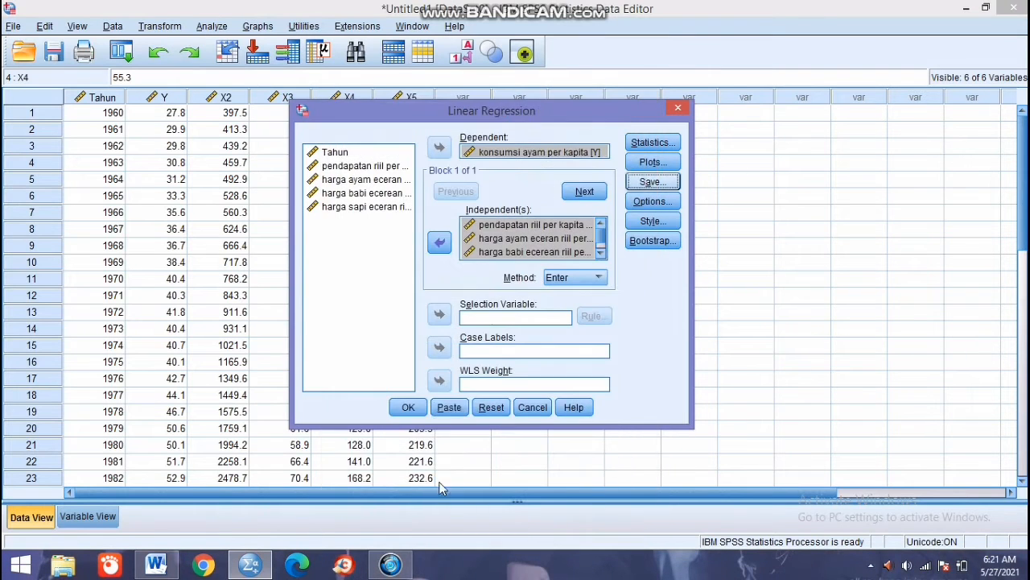
{"action": "left_click", "coordinate": [408, 408]}
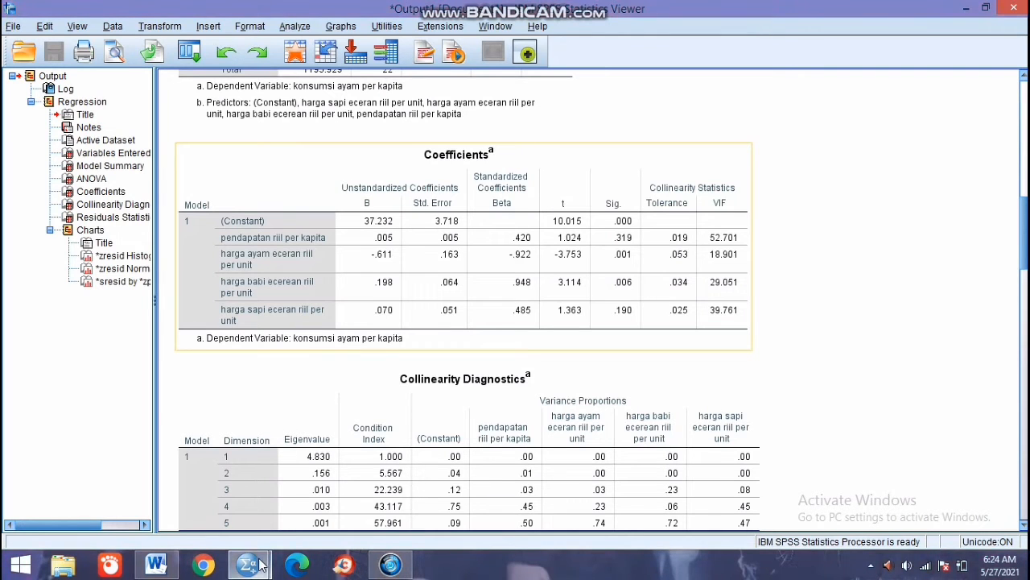
Return to the Data Editor and run a legacy one-sample Kolmogorov-Smirnov test for normality on the unstandardized residual.
{"action": "mouse_move", "coordinate": [259, 566]}
{"action": "left_click", "coordinate": [216, 504]}
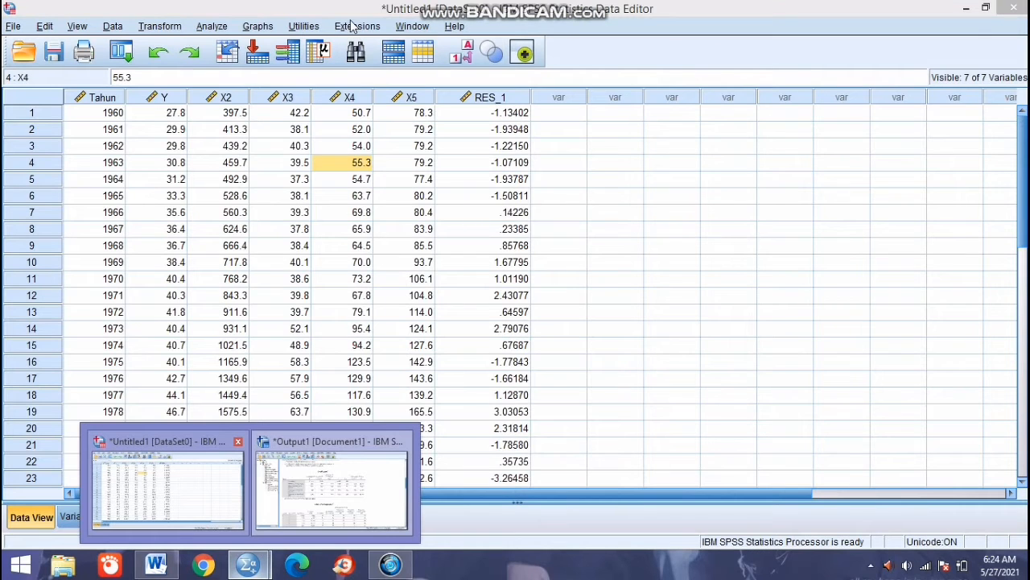
{"action": "left_click", "coordinate": [256, 27]}
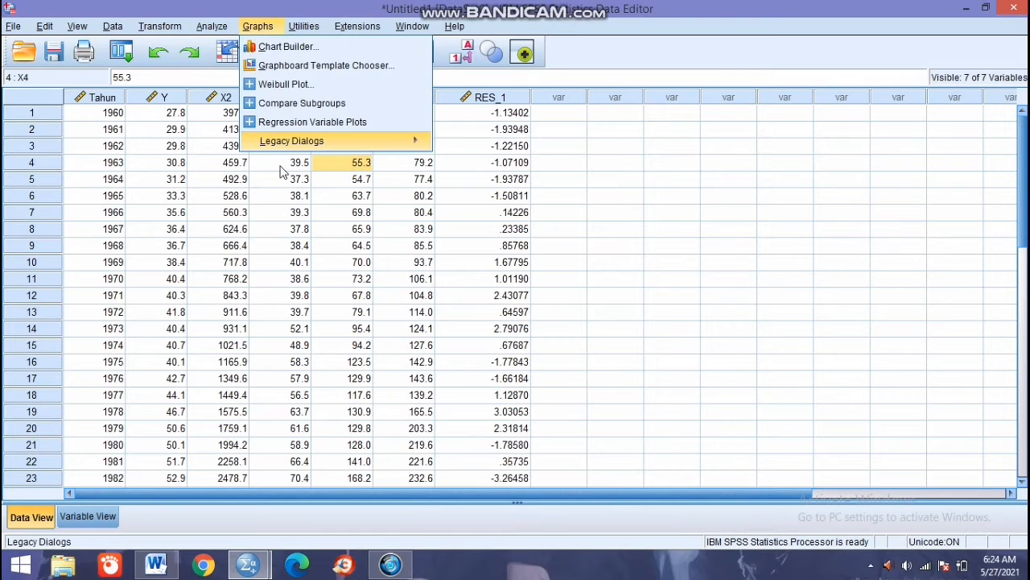
{"action": "mouse_move", "coordinate": [209, 27]}
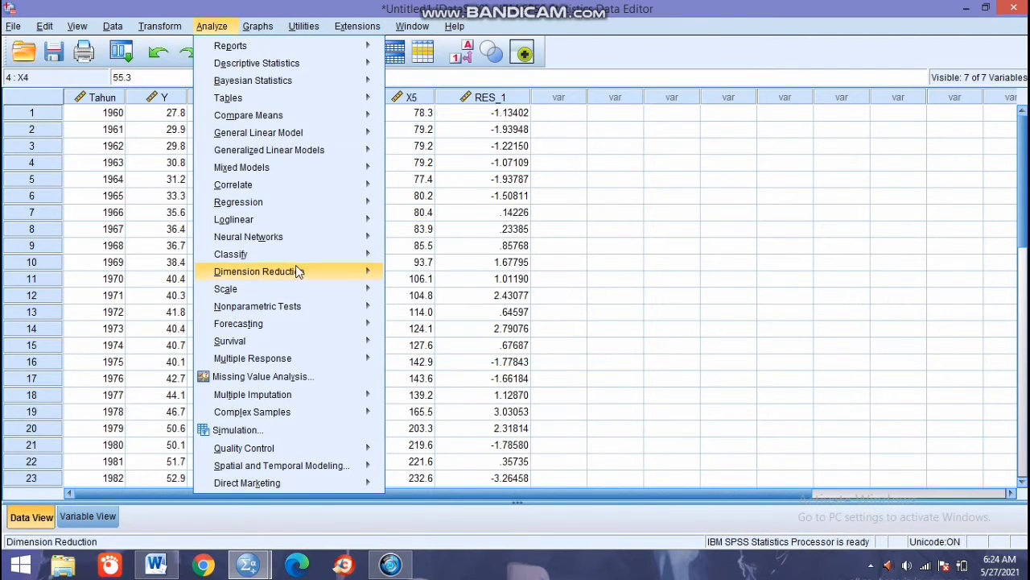
{"action": "mouse_move", "coordinate": [316, 308]}
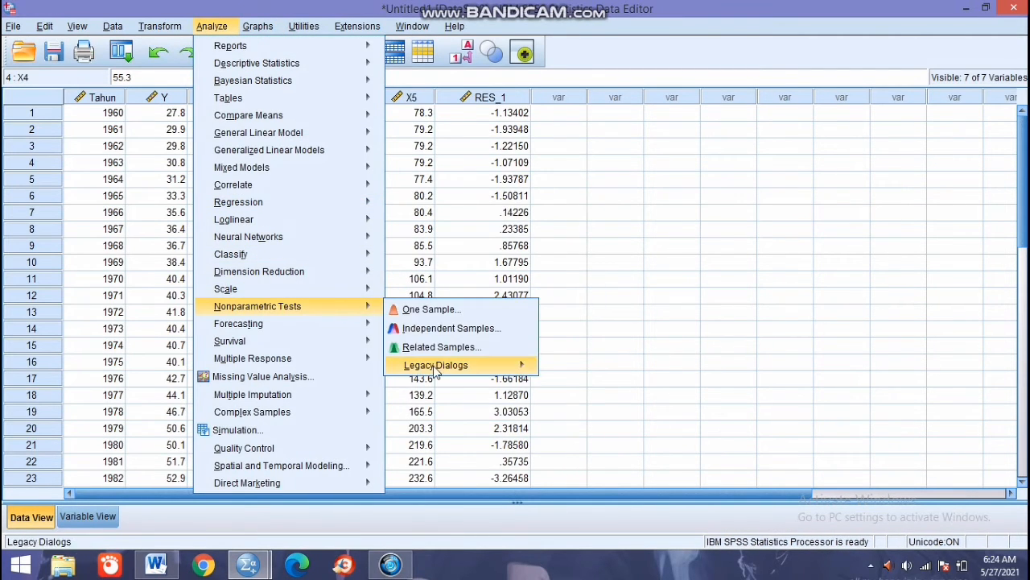
{"action": "mouse_move", "coordinate": [450, 365]}
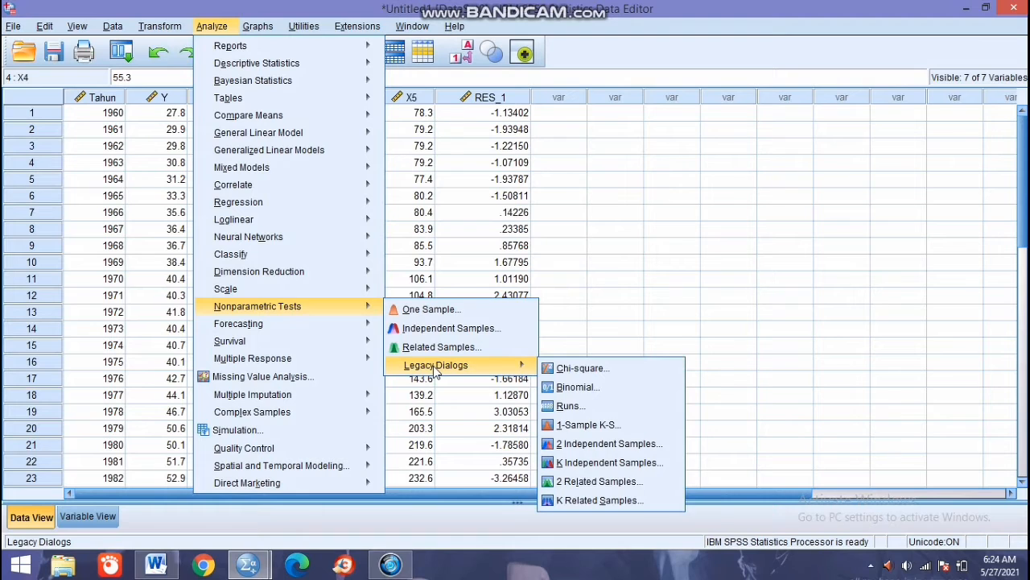
{"action": "left_click", "coordinate": [569, 427]}
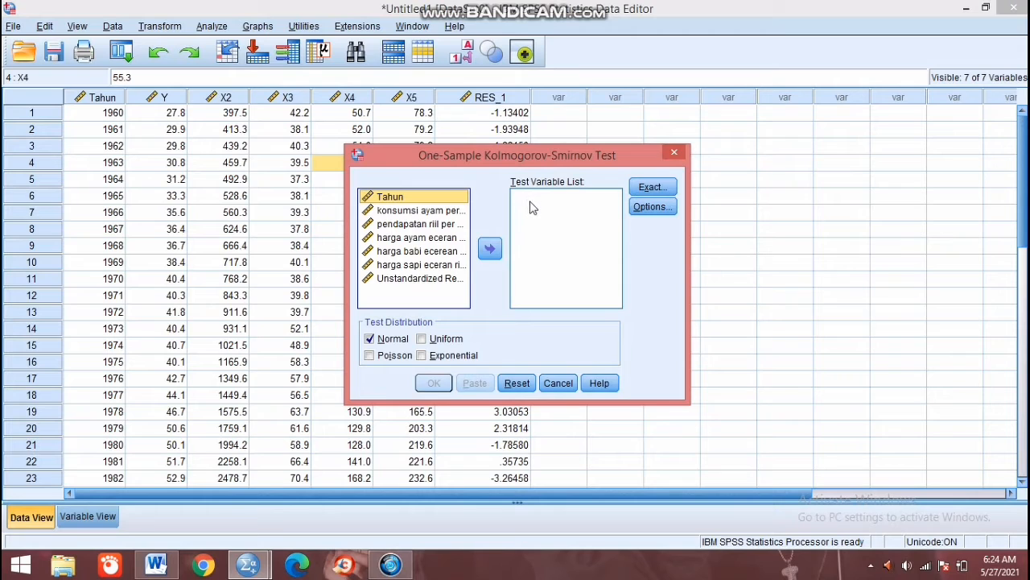
{"action": "left_click", "coordinate": [439, 279]}
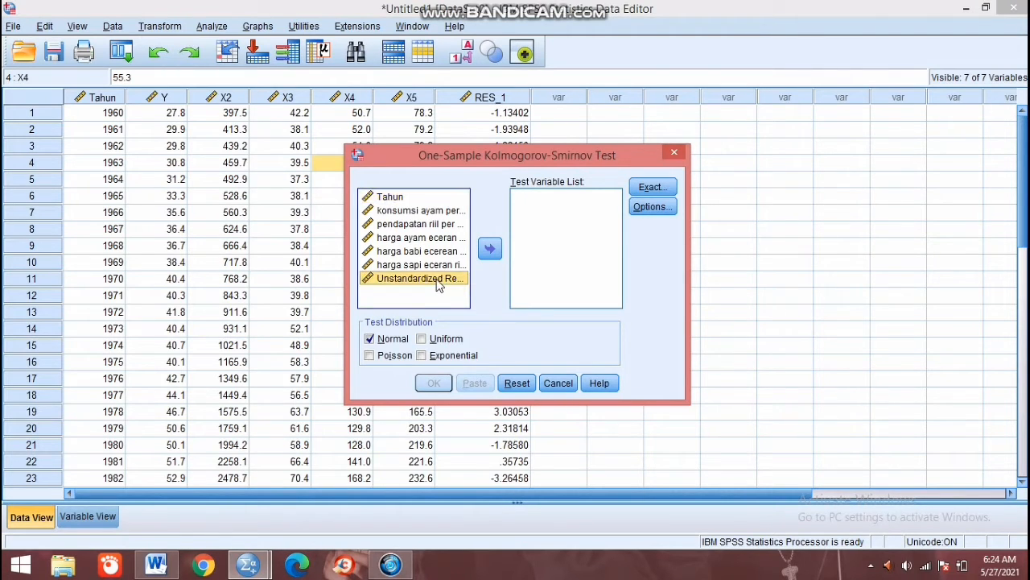
{"action": "left_click", "coordinate": [490, 250]}
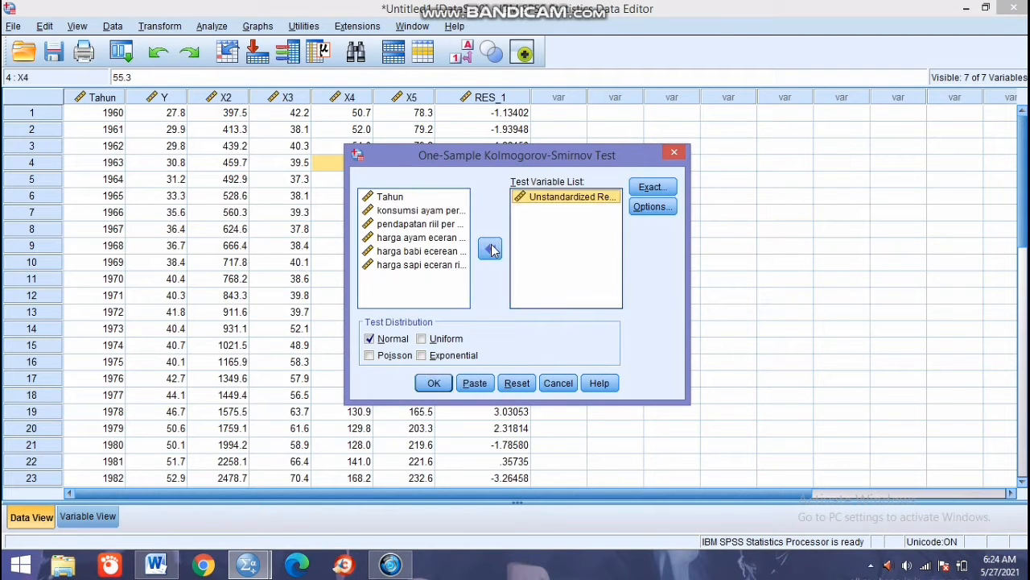
{"action": "left_click", "coordinate": [434, 383]}
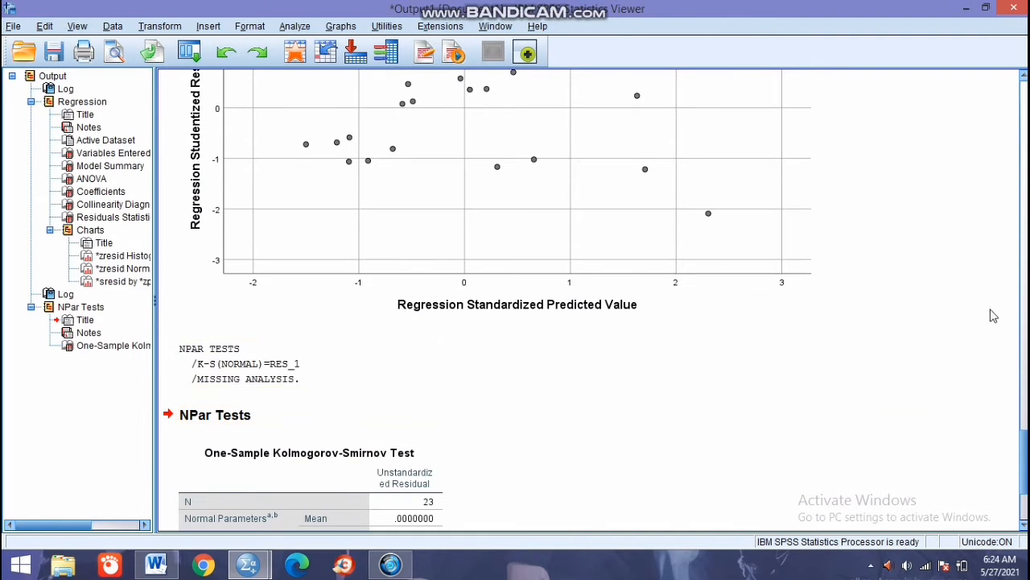
Examine the Kolmogorov-Smirnov significance, the collinearity statistics in the Coefficients table and the residual scatterplot in the output.
{"action": "scroll", "coordinate": [1022, 459], "scroll_direction": "down", "scroll_amount": 3}
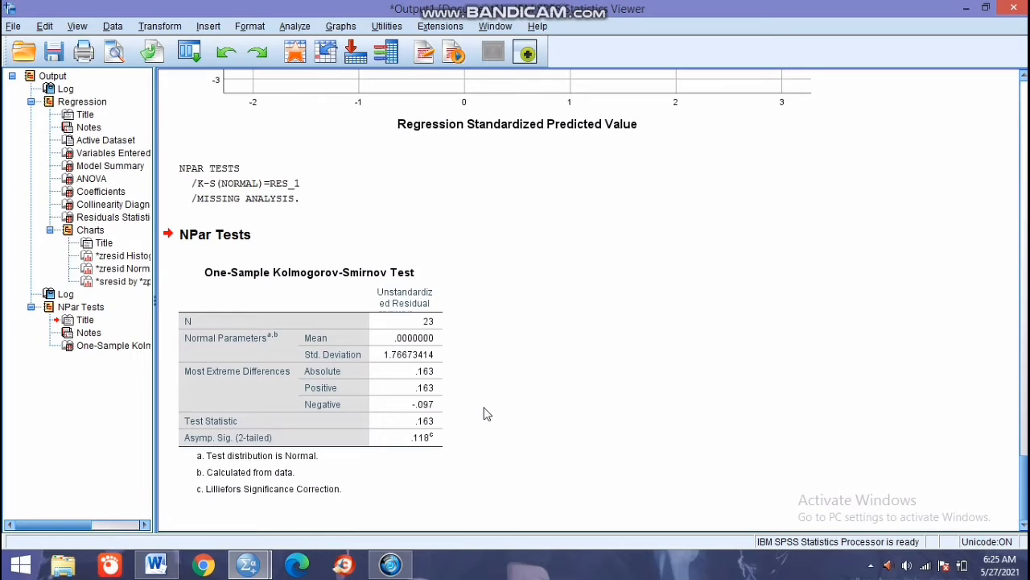
{"action": "left_click", "coordinate": [420, 430]}
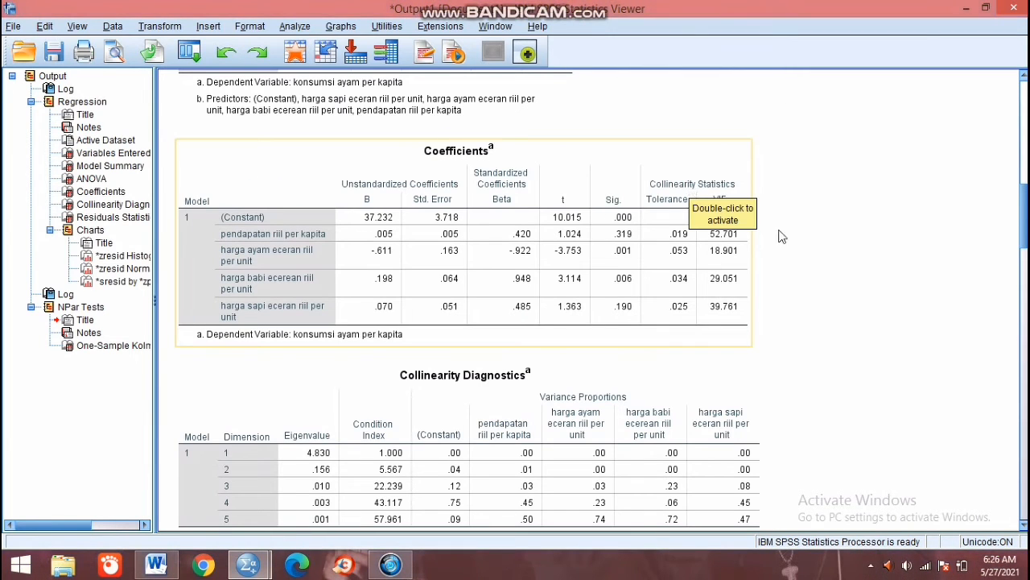
{"action": "left_click", "coordinate": [829, 265]}
{"action": "left_click", "coordinate": [555, 148]}
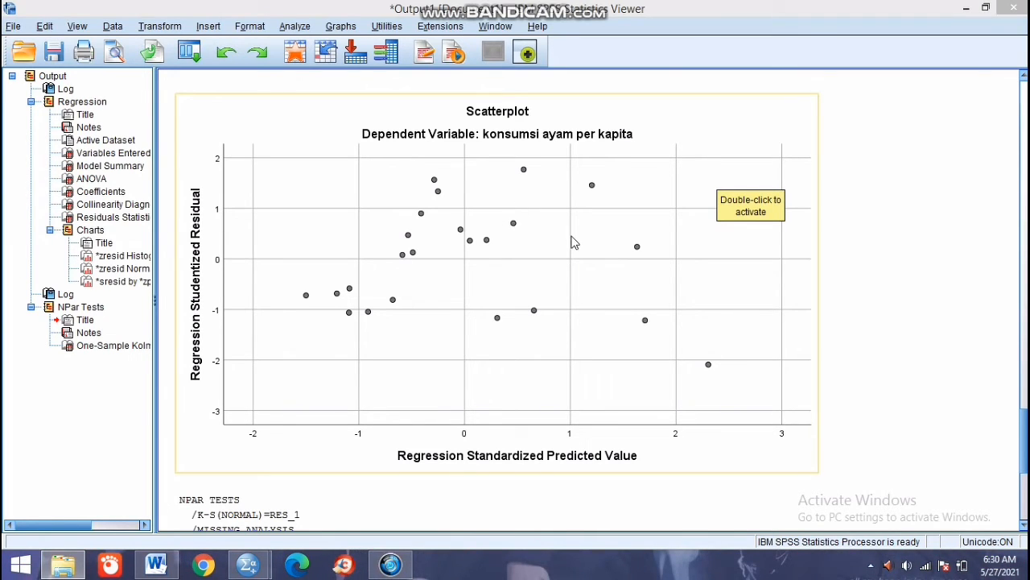
{"action": "double_click", "coordinate": [567, 192]}
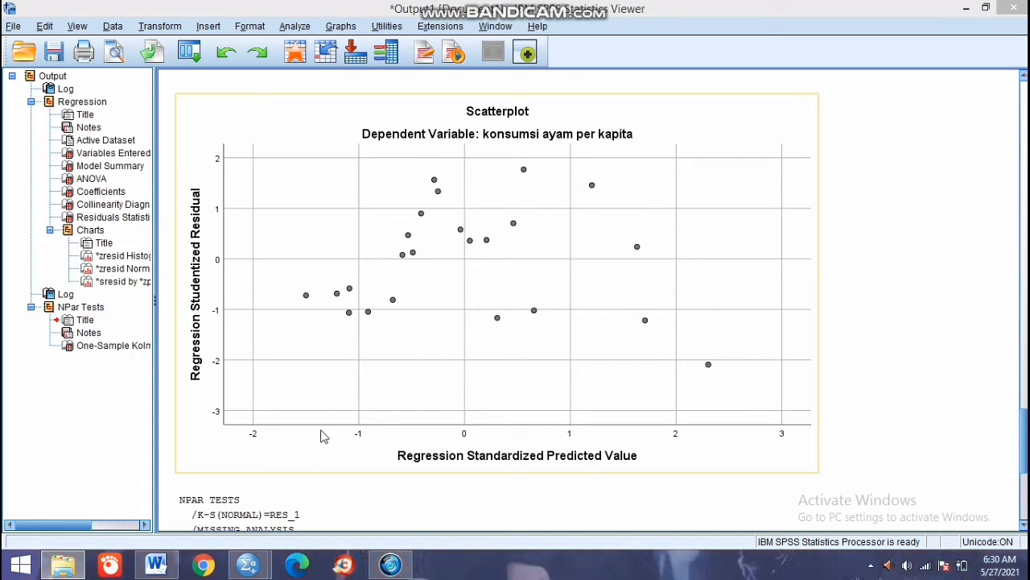
Return to the Data Editor, open a new linear regression and reset all of its previous settings.
{"action": "mouse_move", "coordinate": [248, 563]}
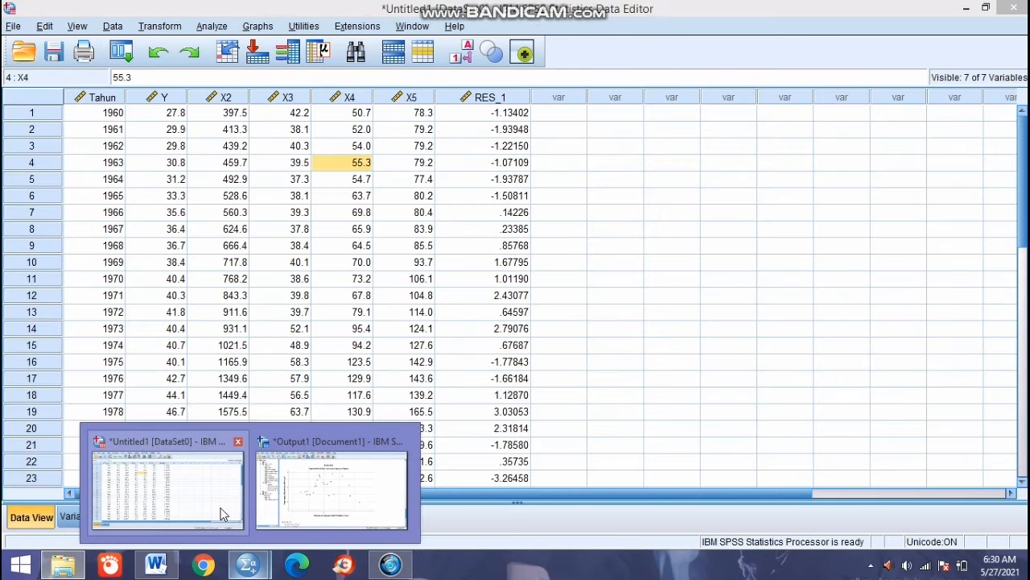
{"action": "left_click", "coordinate": [202, 491]}
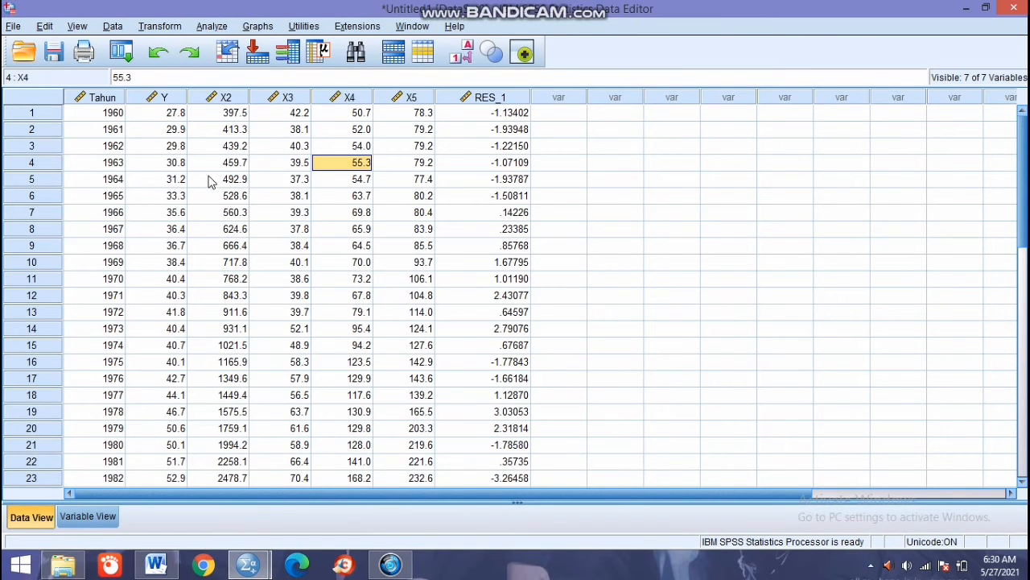
{"action": "left_click", "coordinate": [215, 25]}
{"action": "mouse_move", "coordinate": [324, 202]}
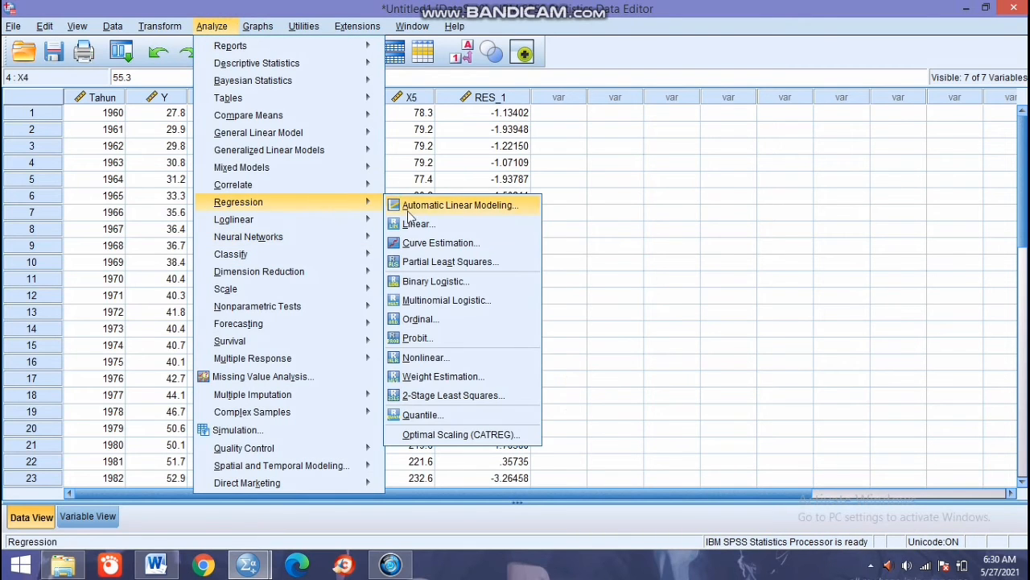
{"action": "left_click", "coordinate": [419, 225]}
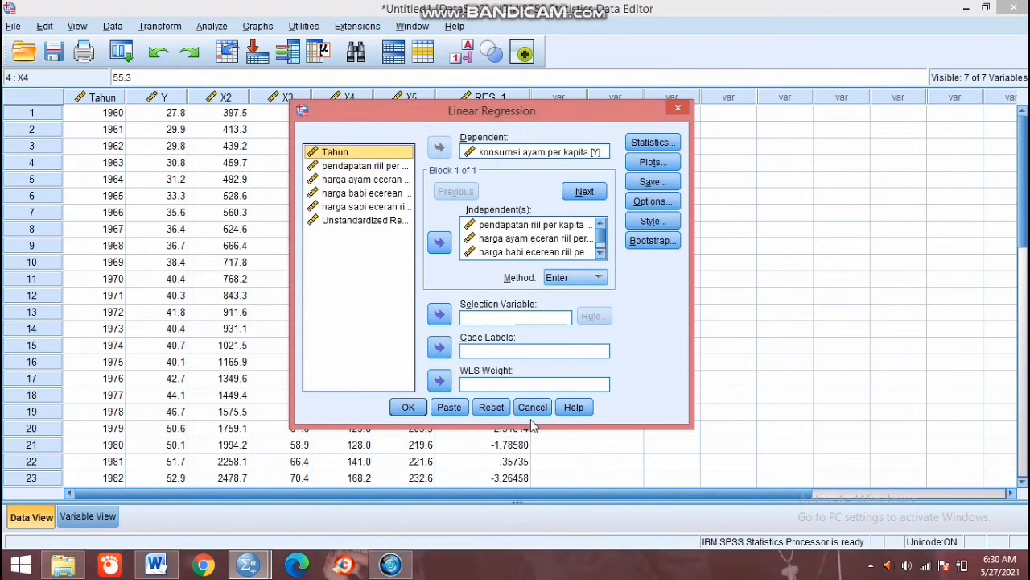
{"action": "left_click", "coordinate": [497, 410]}
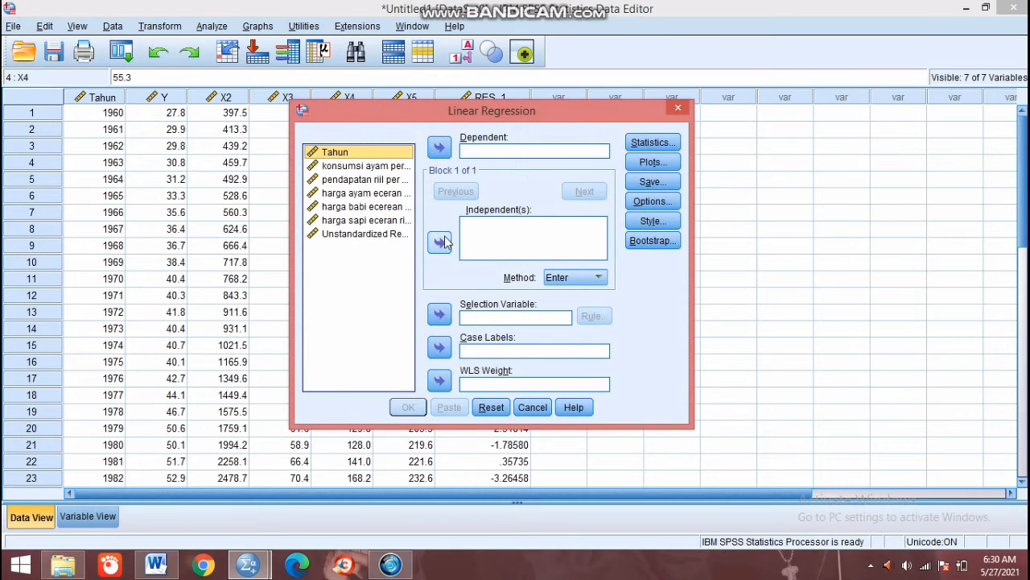
Assign konsumsi ayam per kapita as the dependent variable and the income, chicken, pork and beef price variables as independents.
{"action": "left_click", "coordinate": [385, 301]}
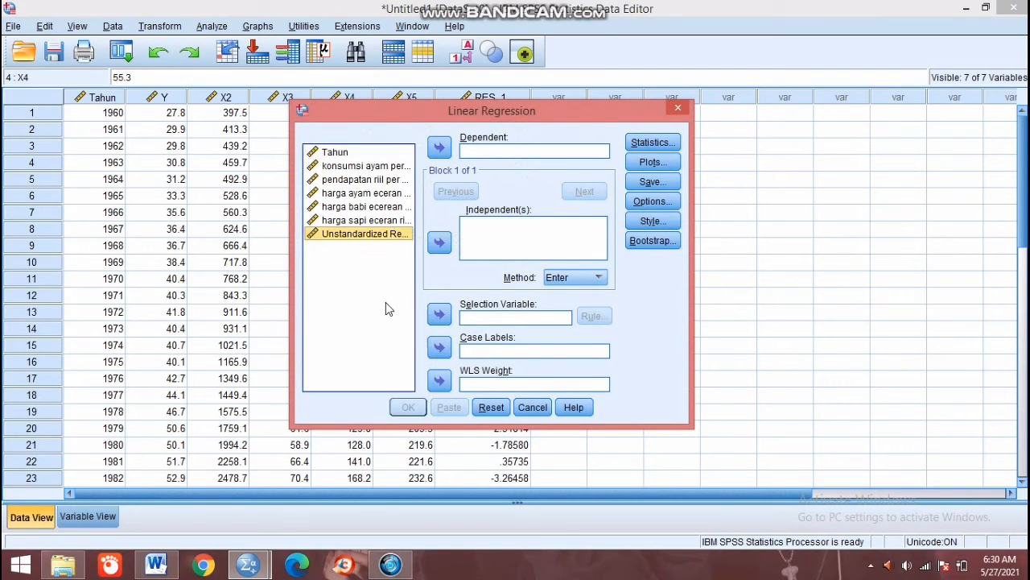
{"action": "left_click", "coordinate": [390, 166]}
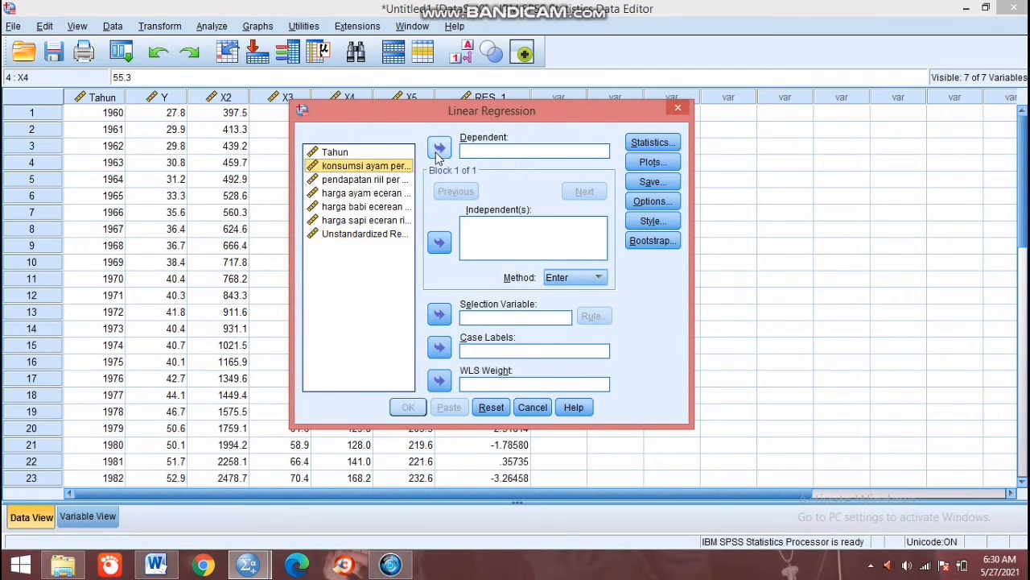
{"action": "left_click", "coordinate": [439, 147]}
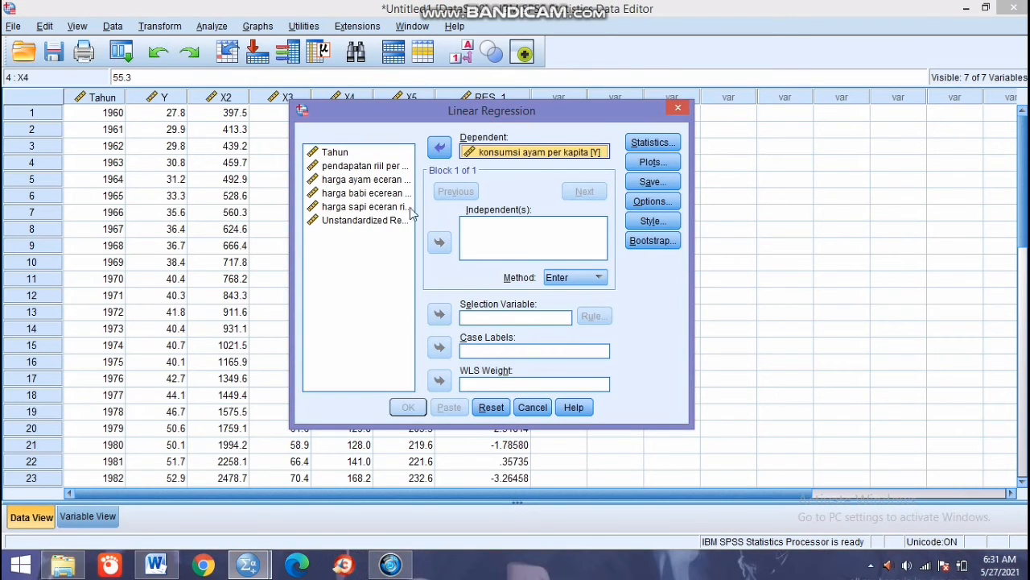
{"action": "left_click", "coordinate": [360, 166]}
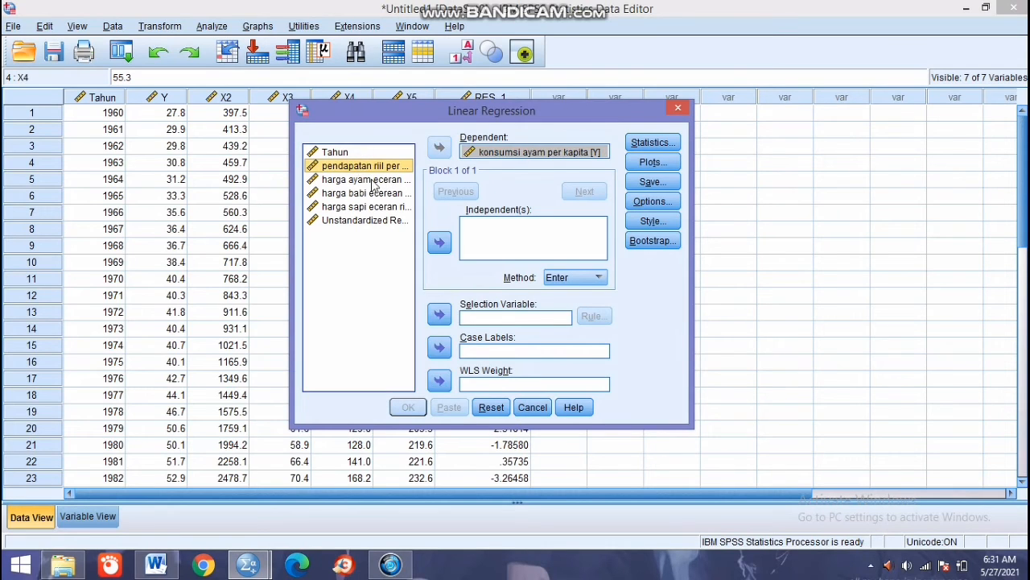
{"action": "left_click", "coordinate": [374, 183], "text": "ctrl"}
{"action": "left_click", "coordinate": [373, 195], "text": "ctrl"}
{"action": "left_click", "coordinate": [370, 206], "text": "ctrl"}
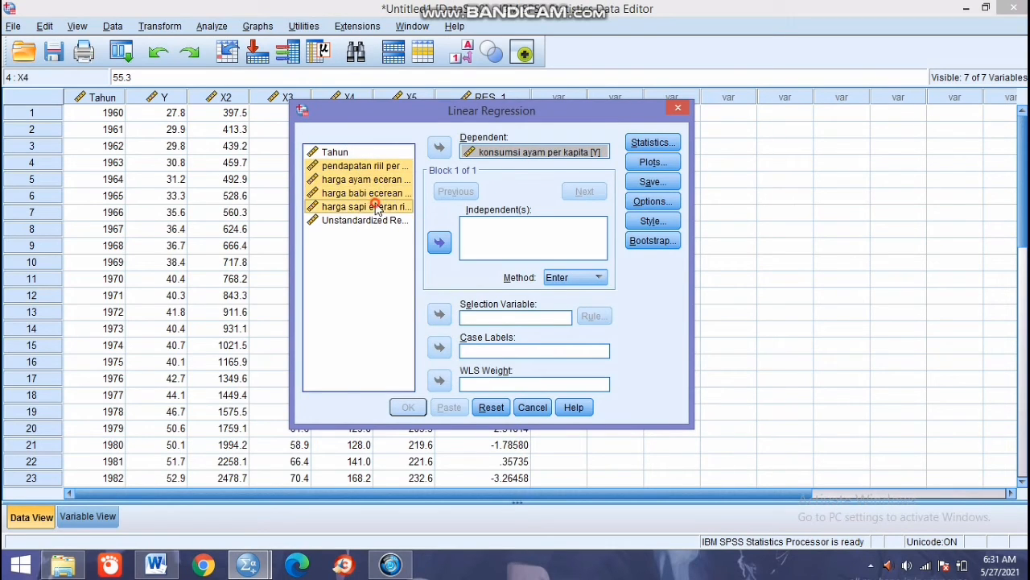
{"action": "left_click", "coordinate": [439, 244]}
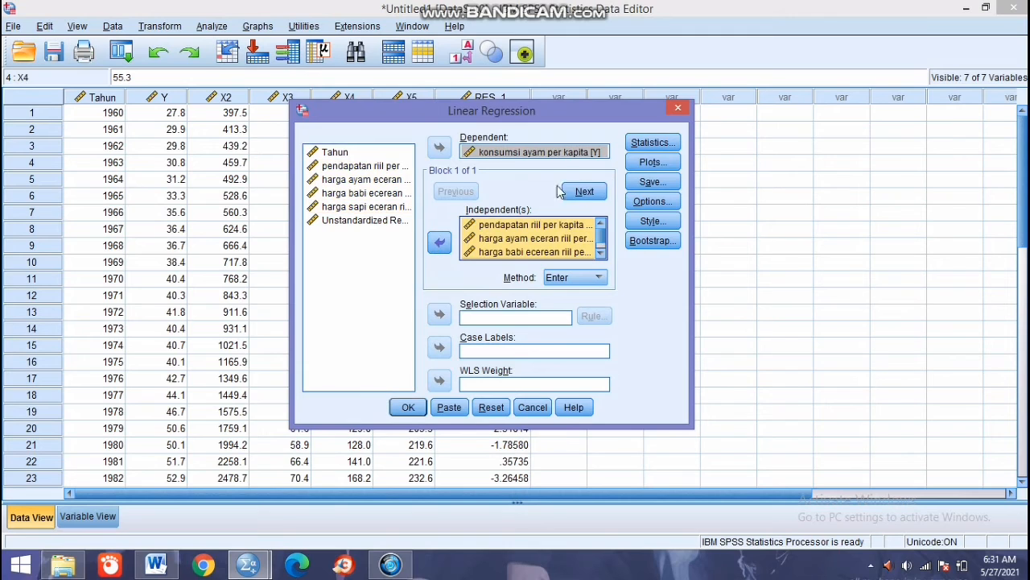
Add the Durbin-Watson residual statistic to the linear regression, run it and view the Model Summary.
{"action": "left_click", "coordinate": [654, 142]}
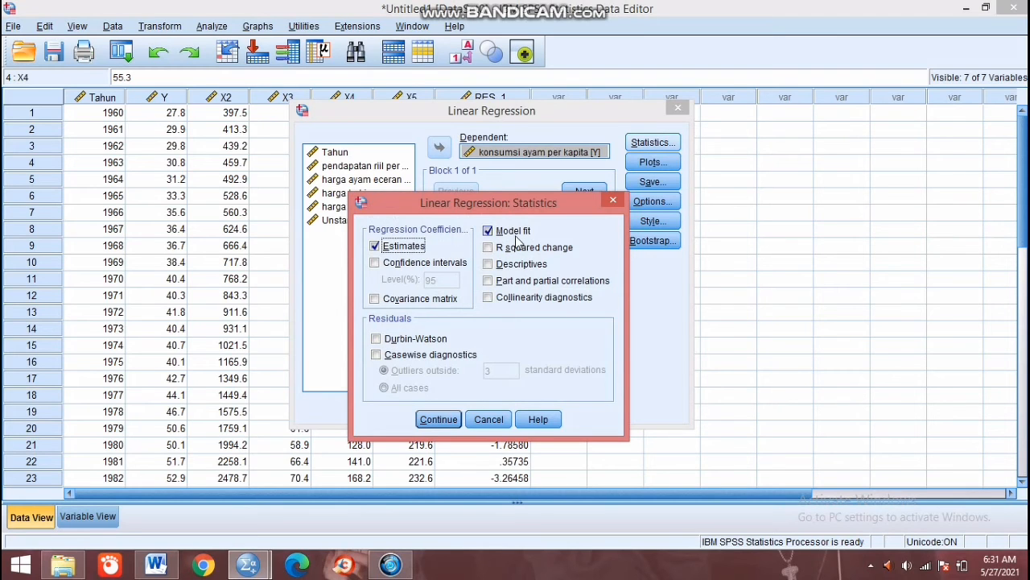
{"action": "left_click", "coordinate": [407, 338]}
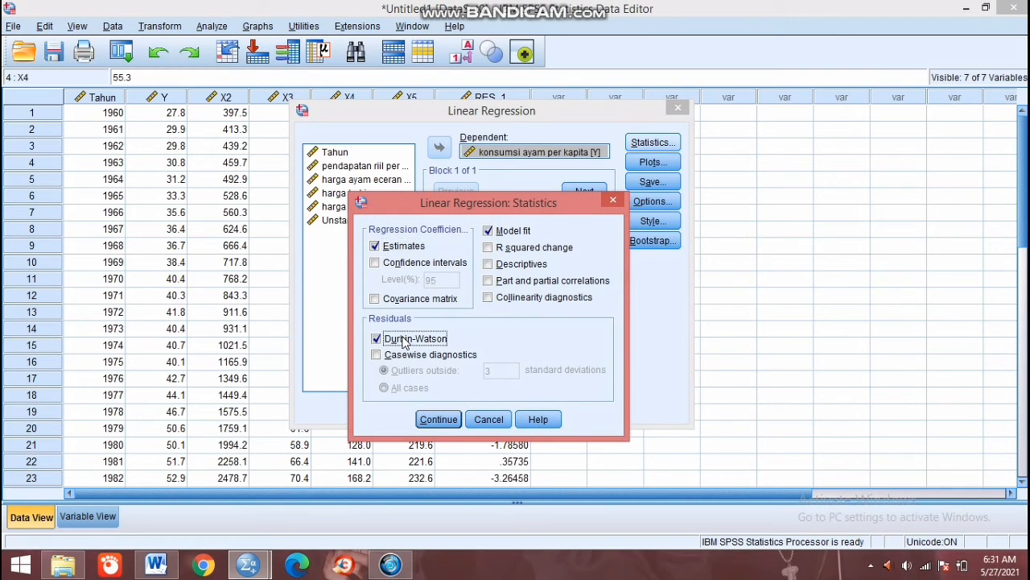
{"action": "left_click", "coordinate": [438, 419]}
{"action": "left_click", "coordinate": [404, 409]}
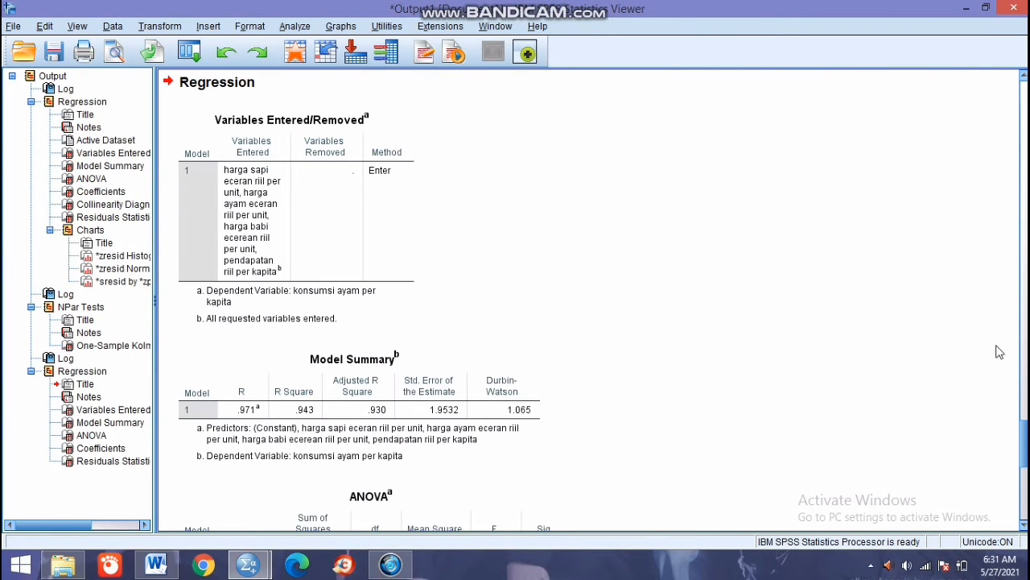
{"action": "mouse_move", "coordinate": [1023, 430]}
{"action": "left_mouse_down"}
{"action": "mouse_move", "coordinate": [1023, 499]}
{"action": "mouse_move", "coordinate": [1023, 420]}
{"action": "mouse_move", "coordinate": [1023, 440]}
{"action": "left_mouse_up"}
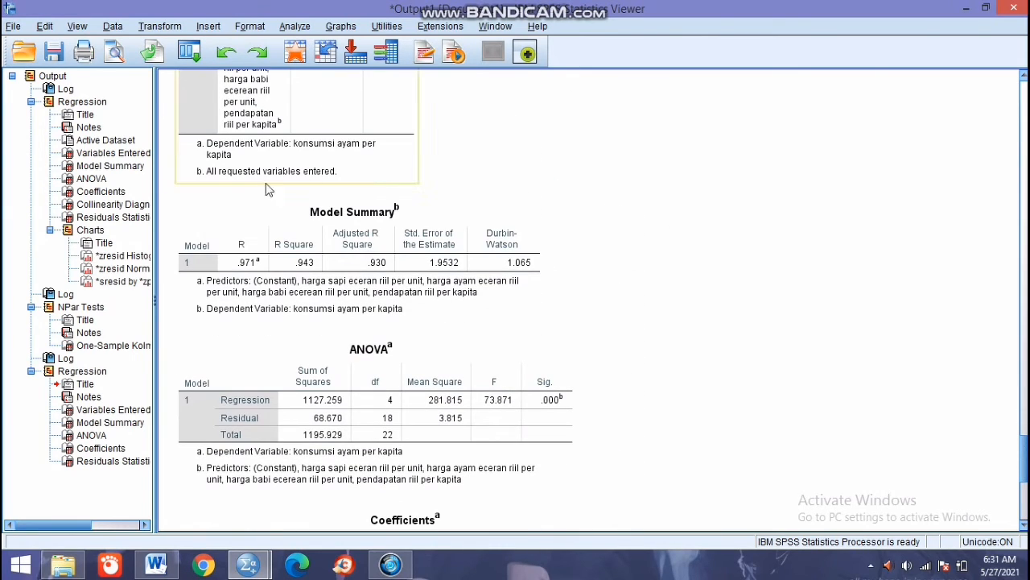